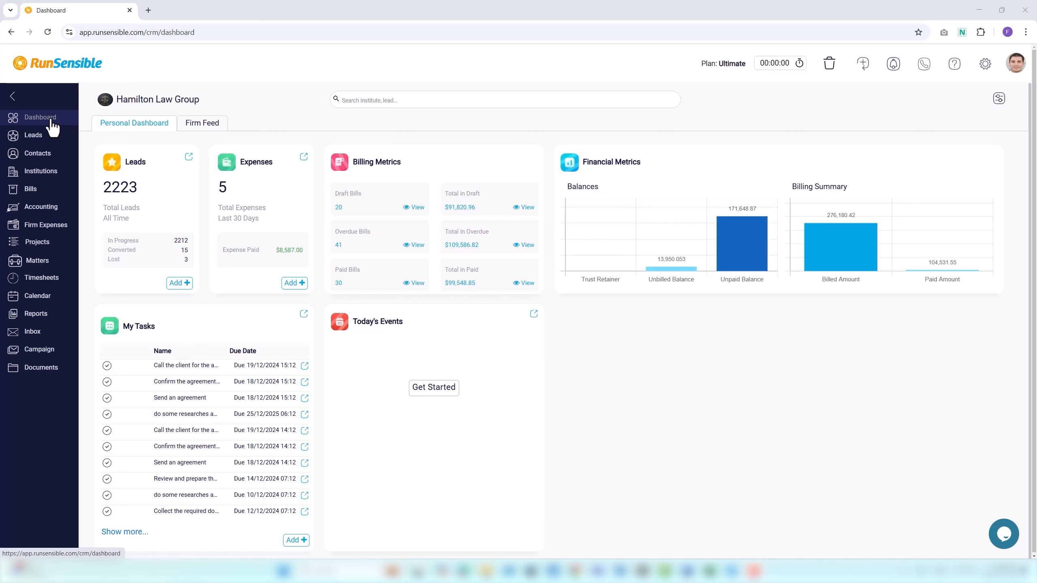
Start a new bill for the billable client of the Conveyance (Purchase) matter
{"action": "left_click", "coordinate": [46, 195]}
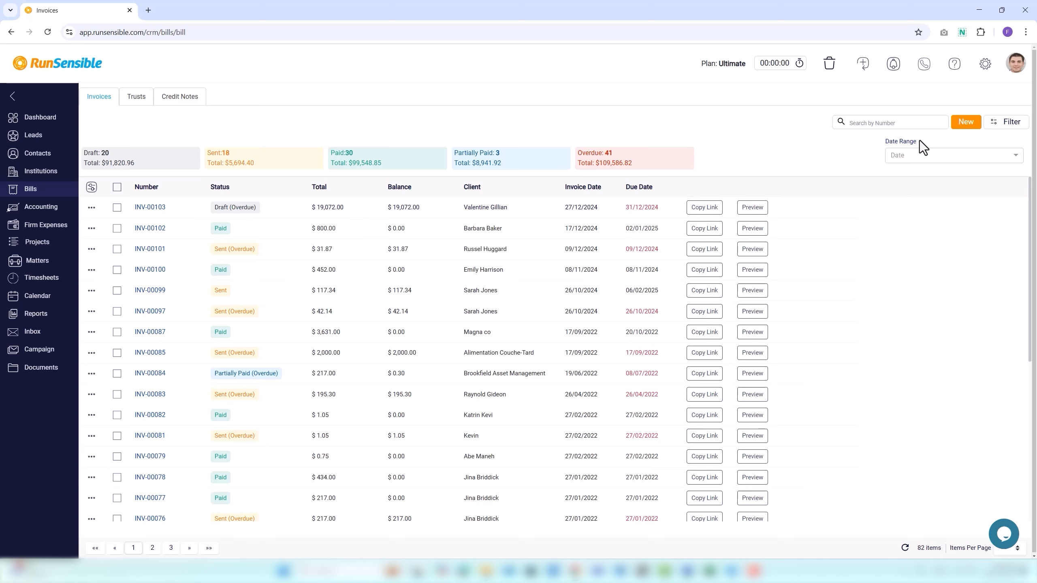
{"action": "left_click", "coordinate": [957, 130]}
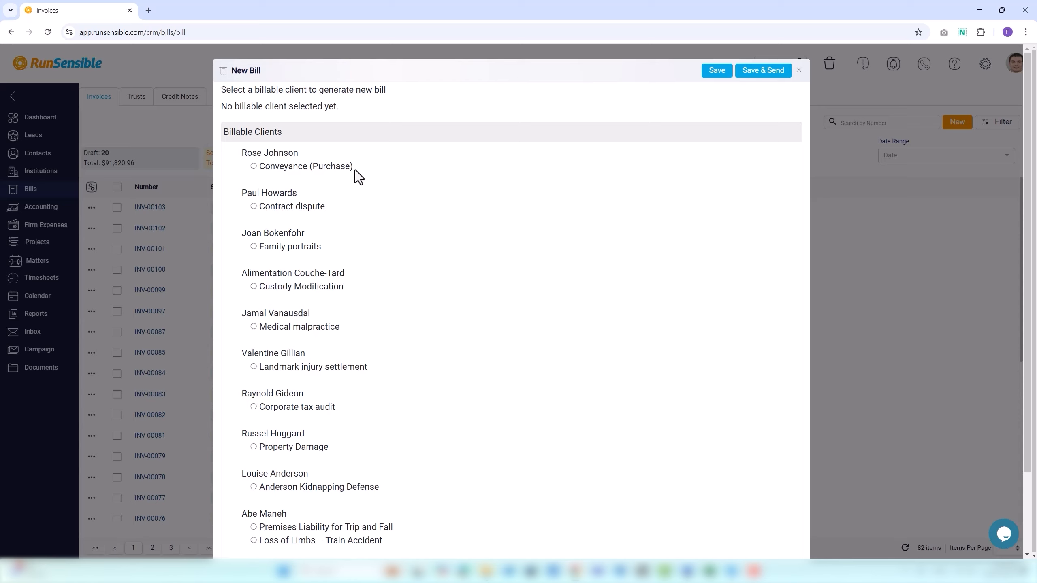
{"action": "left_click", "coordinate": [254, 166]}
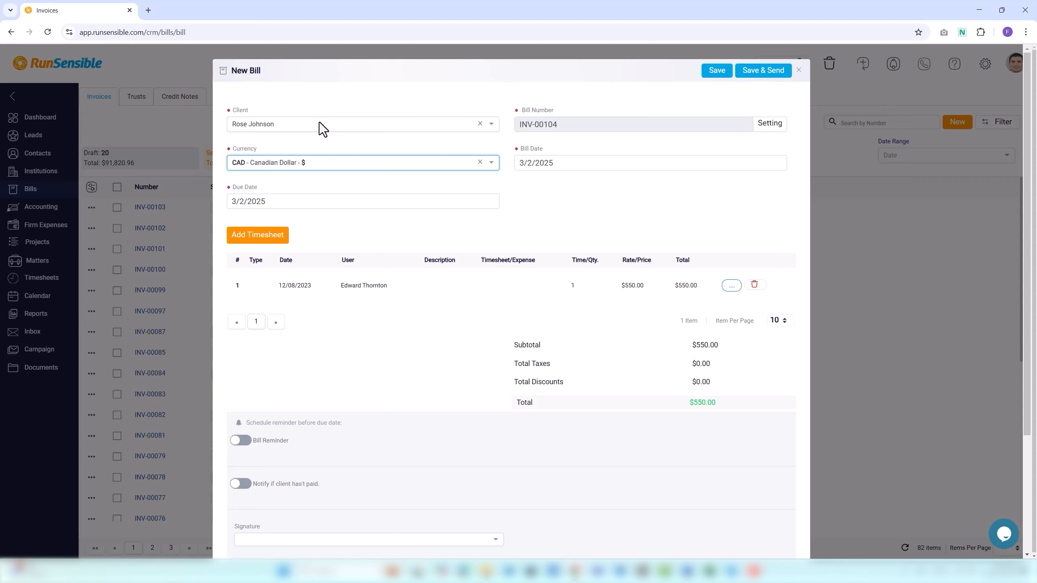
Look up the client by first name in the new bill's client field and select the matching contact
{"action": "left_click", "coordinate": [329, 130]}
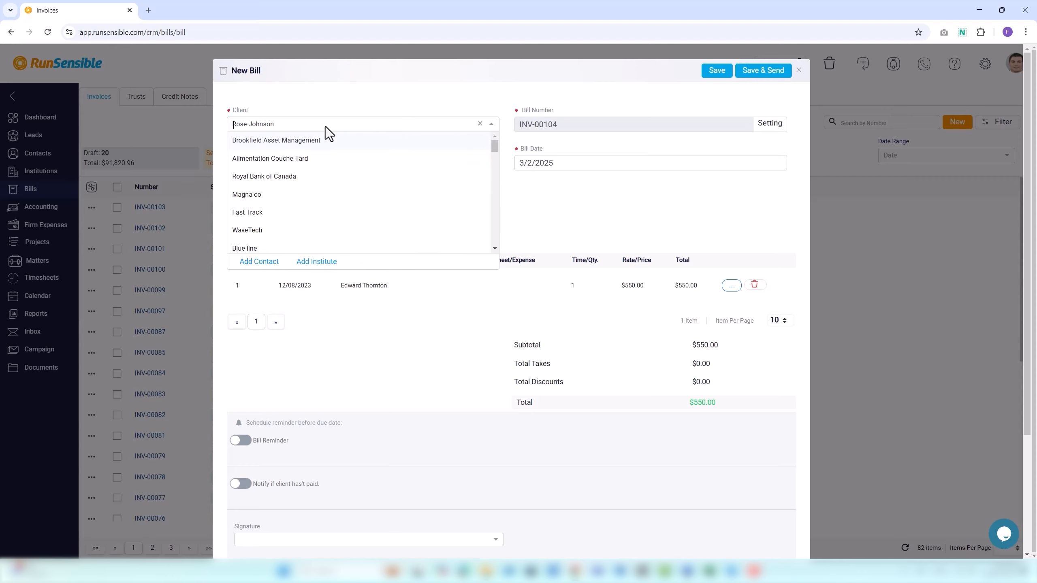
{"action": "type", "text": "R"}
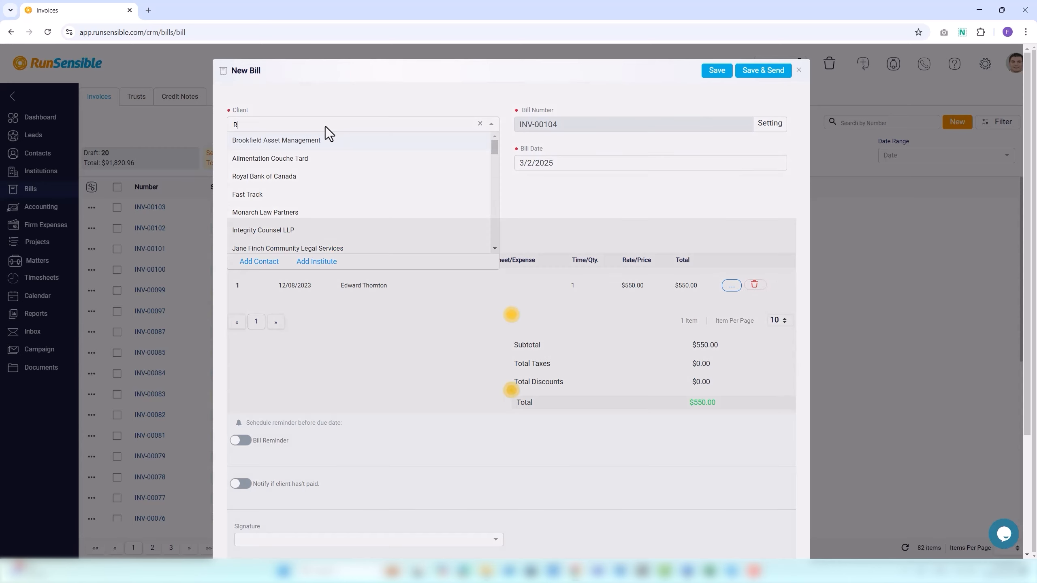
{"action": "type", "text": "ose"}
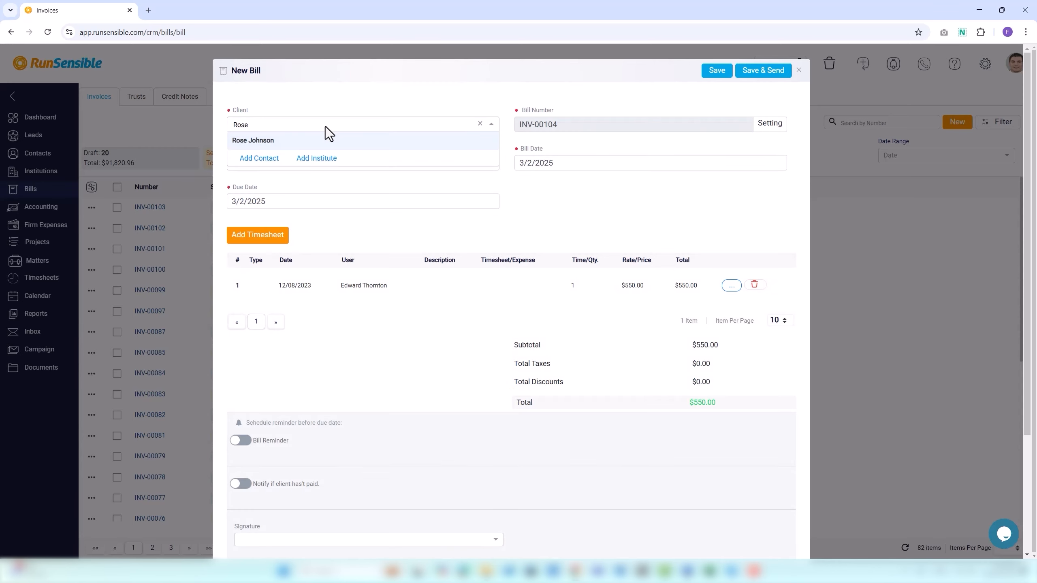
{"action": "left_click", "coordinate": [335, 144]}
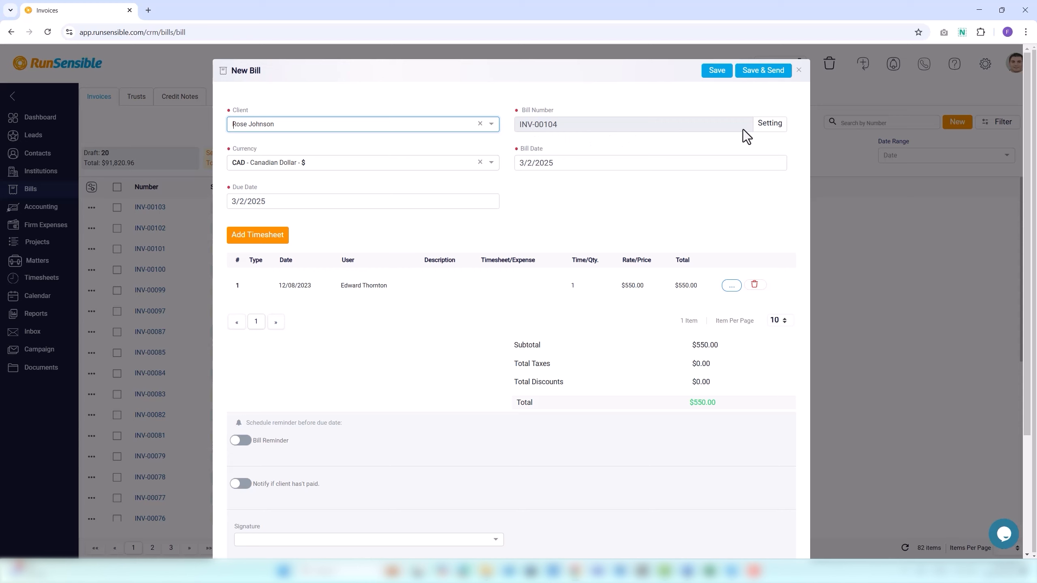
Set the bill number prefix to INV-VC and the next number to 001042, with auto-generated bill numbers enabled, and save the numbering
{"action": "left_click", "coordinate": [768, 124]}
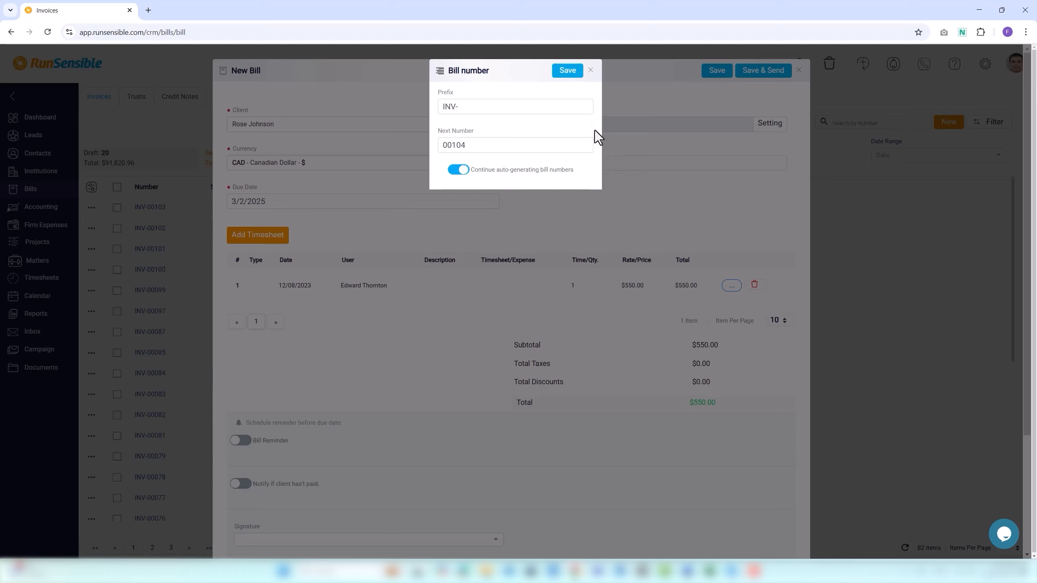
{"action": "left_click", "coordinate": [469, 108]}
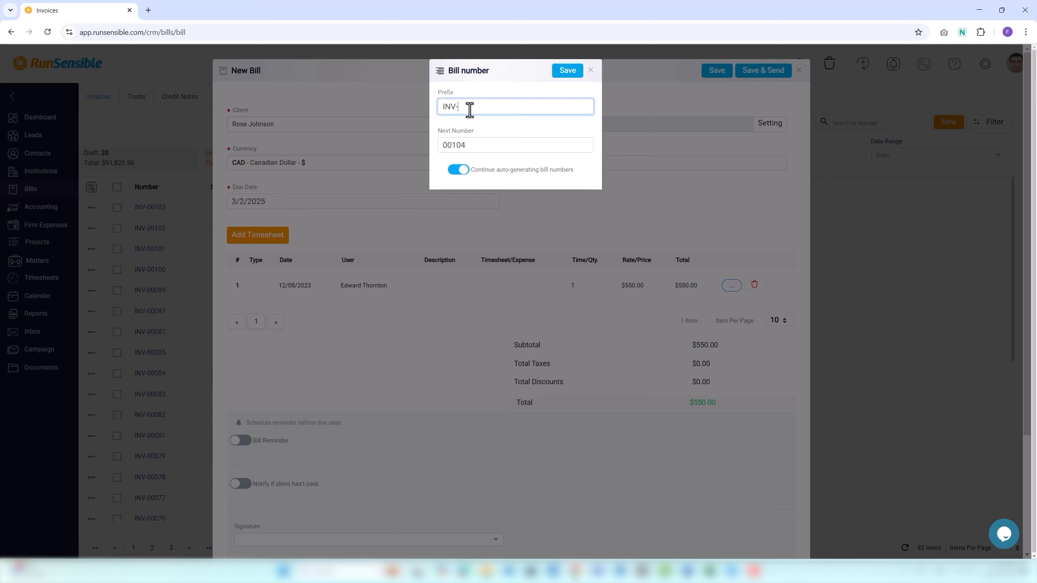
{"action": "type", "text": "VC"}
{"action": "left_click", "coordinate": [484, 147]}
{"action": "type", "text": "2"}
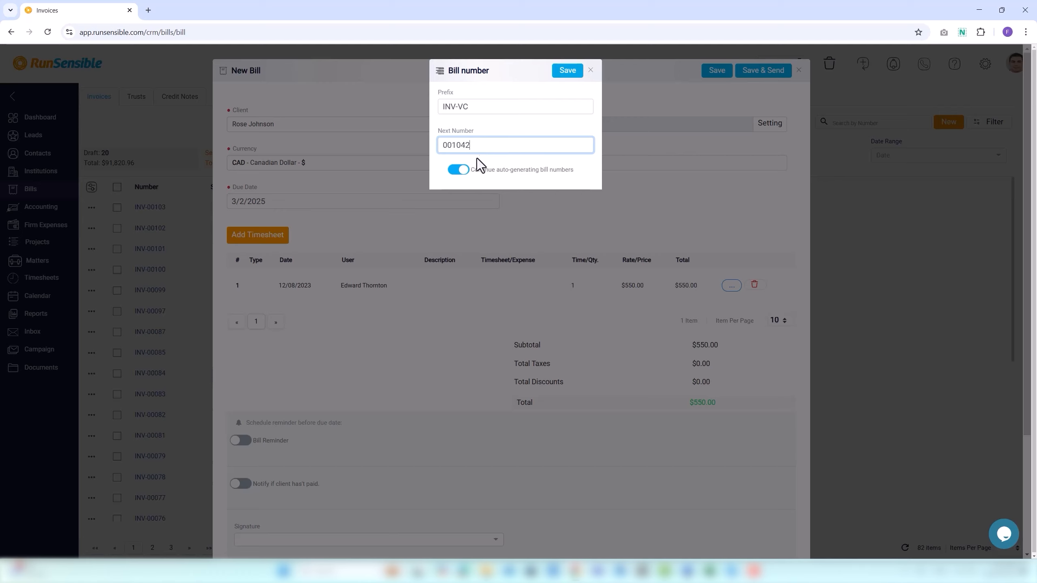
{"action": "left_click", "coordinate": [457, 173]}
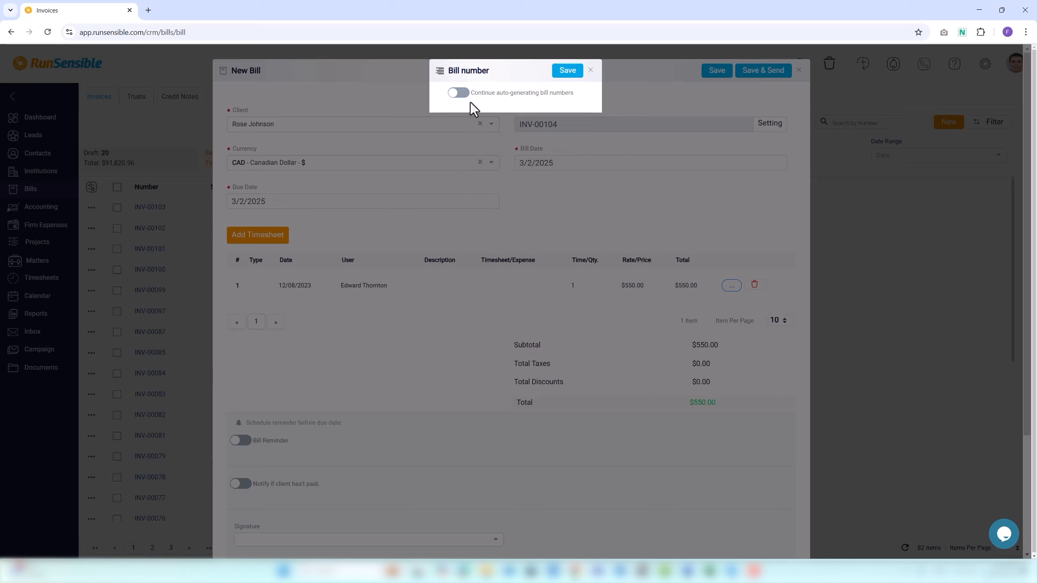
{"action": "left_click", "coordinate": [462, 93]}
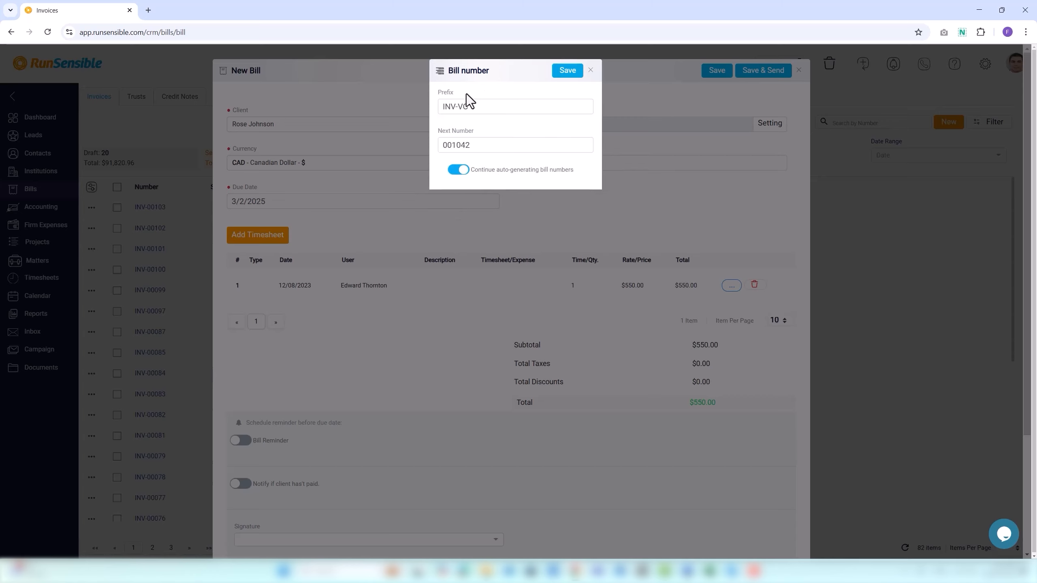
{"action": "left_click", "coordinate": [567, 71]}
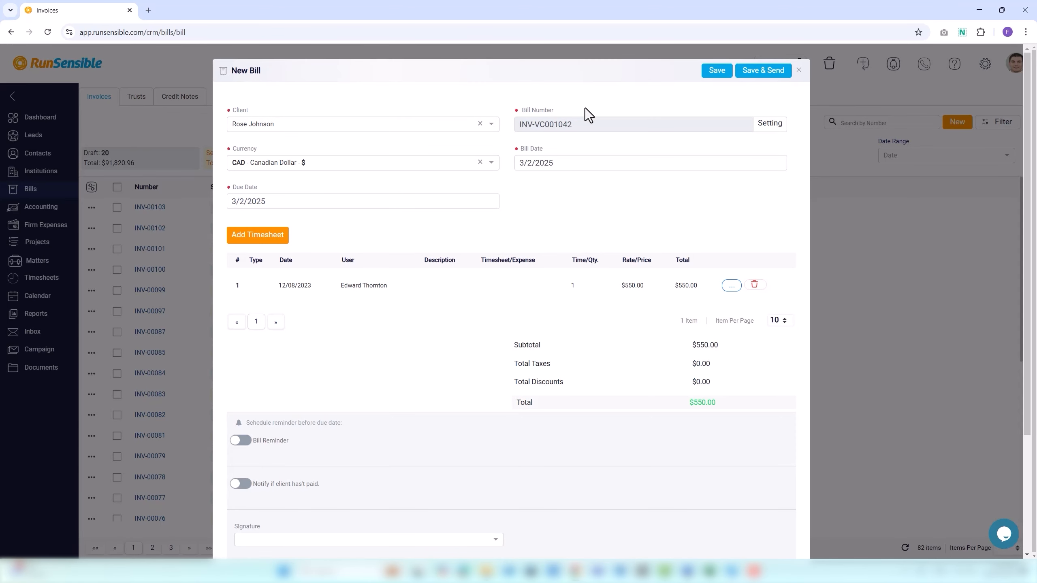
Set the bill's currency to CAD - Canadian Dollar, its bill date to 3/2/2025 and its due date to 23/2/2025
{"action": "left_click", "coordinate": [454, 163]}
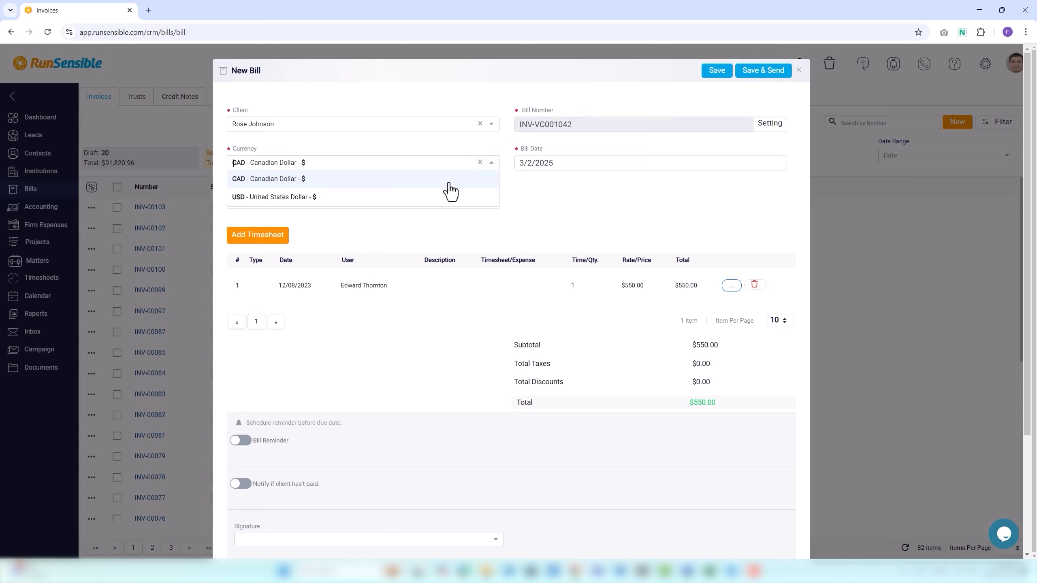
{"action": "left_click", "coordinate": [449, 183]}
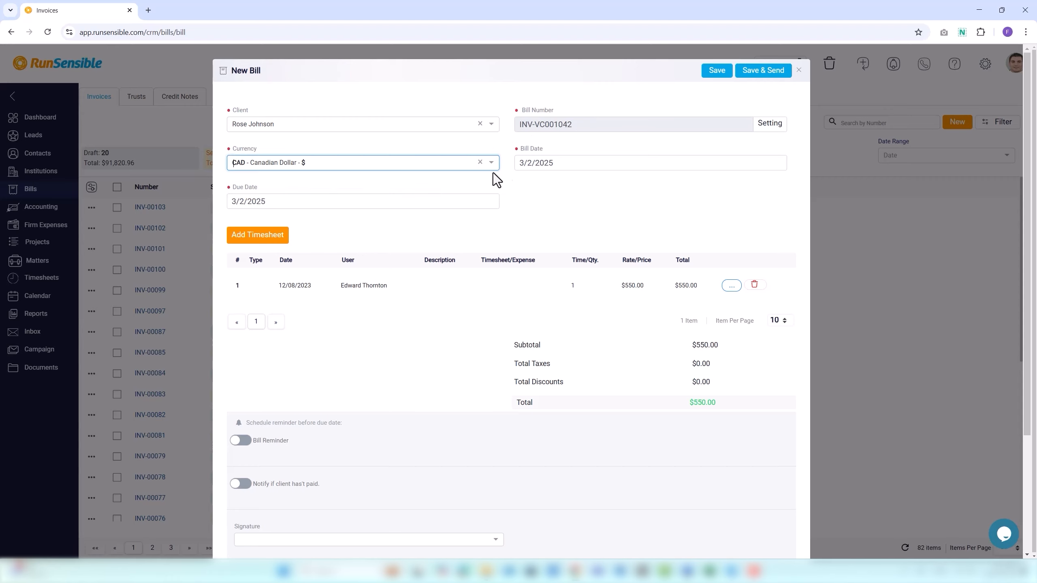
{"action": "left_click", "coordinate": [551, 162]}
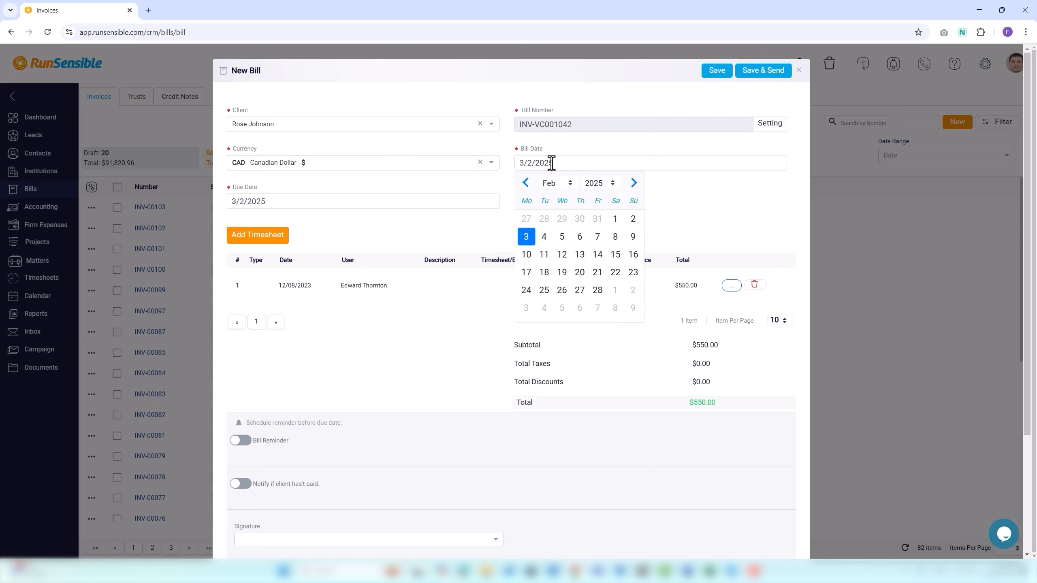
{"action": "left_click", "coordinate": [527, 239]}
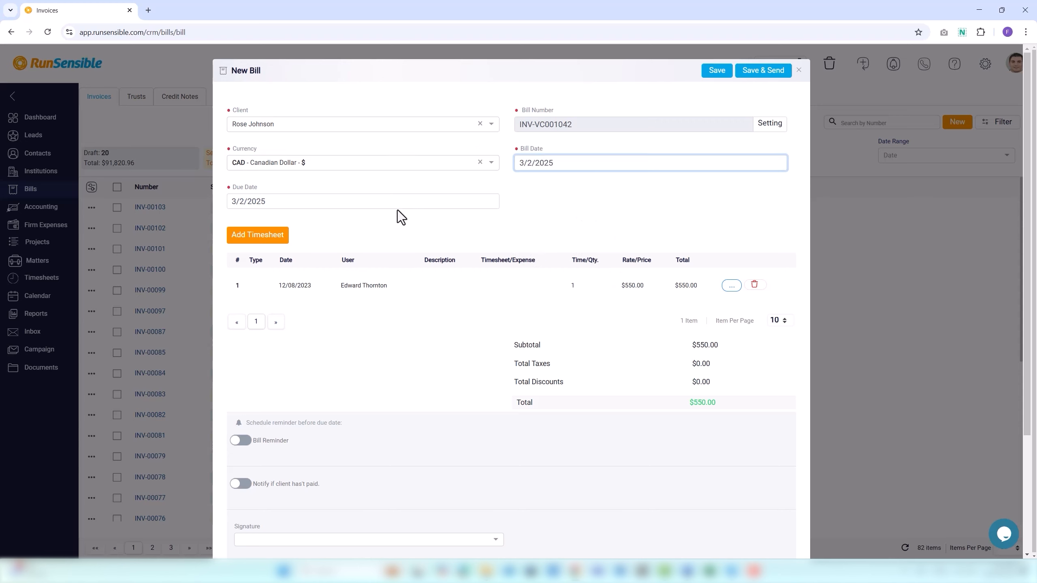
{"action": "left_click", "coordinate": [389, 203]}
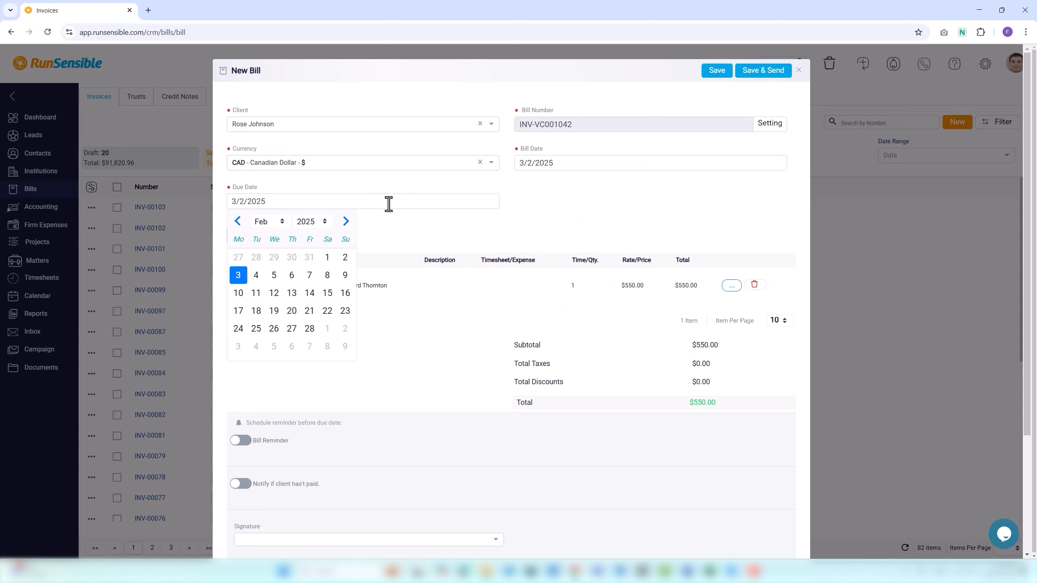
{"action": "left_click", "coordinate": [346, 311]}
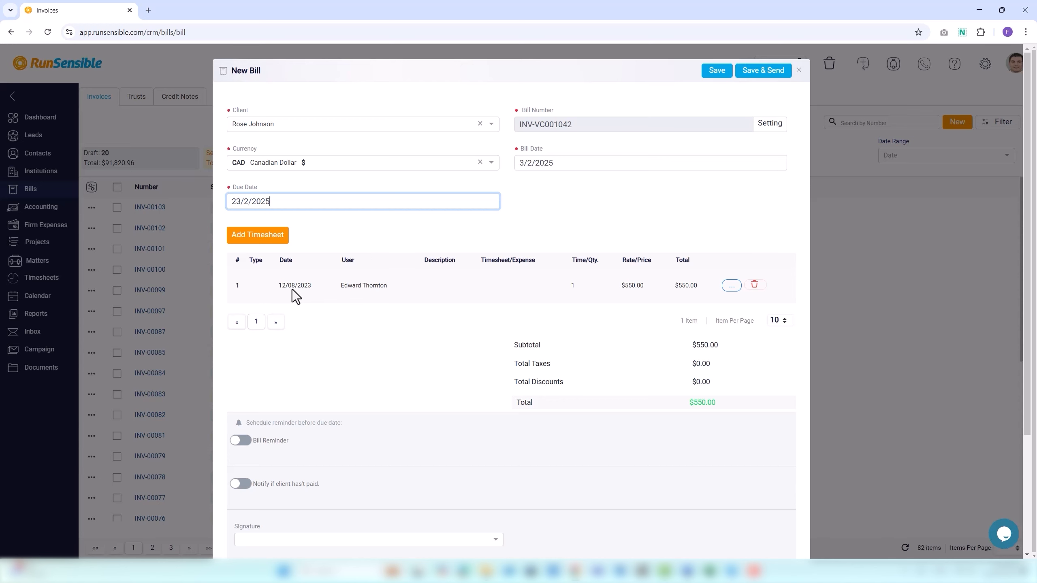
Add a non-billable timesheet of 2 hours at a rate of 200 $/hr with the current handler, and save it
{"action": "left_click", "coordinate": [278, 240]}
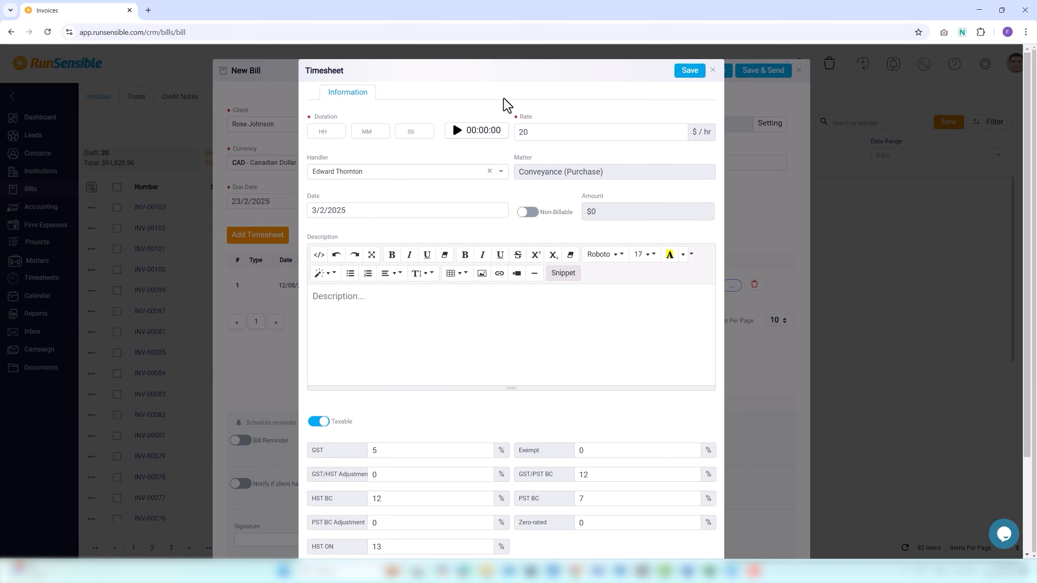
{"action": "left_click", "coordinate": [330, 131]}
{"action": "type", "text": "2"}
{"action": "left_click", "coordinate": [528, 131]}
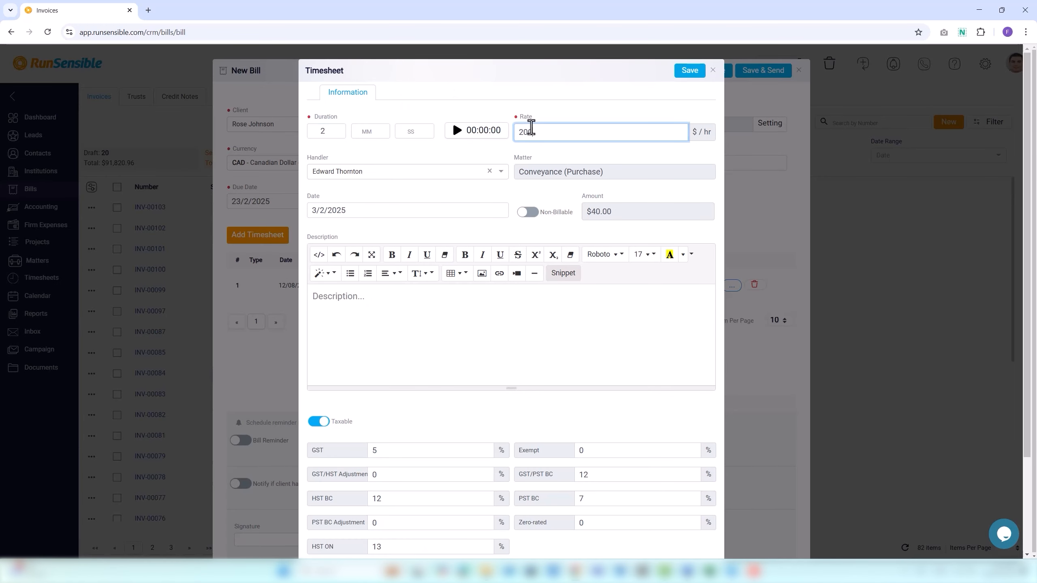
{"action": "left_click", "coordinate": [457, 174]}
{"action": "left_click", "coordinate": [449, 190]}
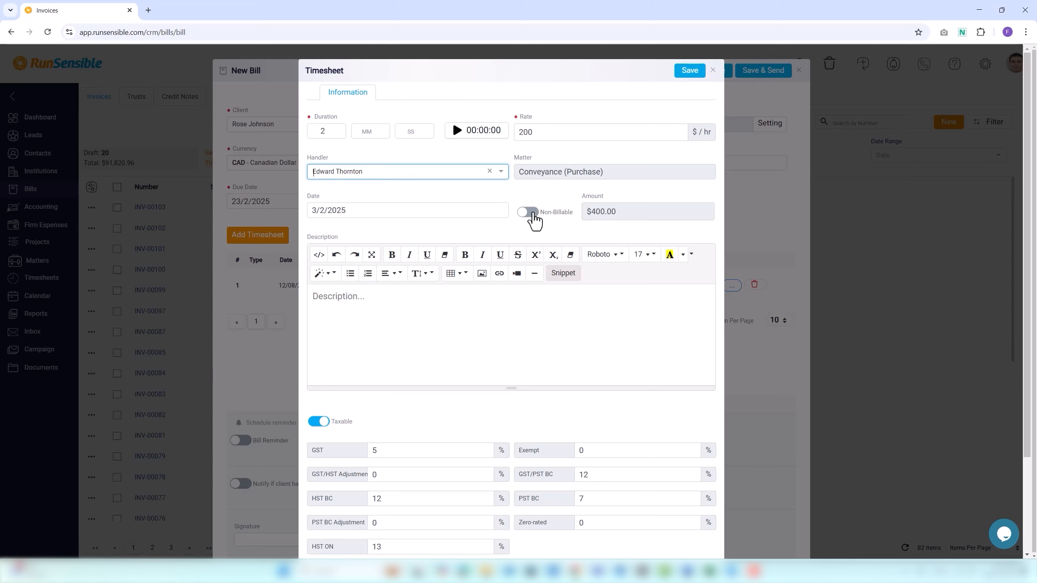
{"action": "left_click", "coordinate": [532, 213]}
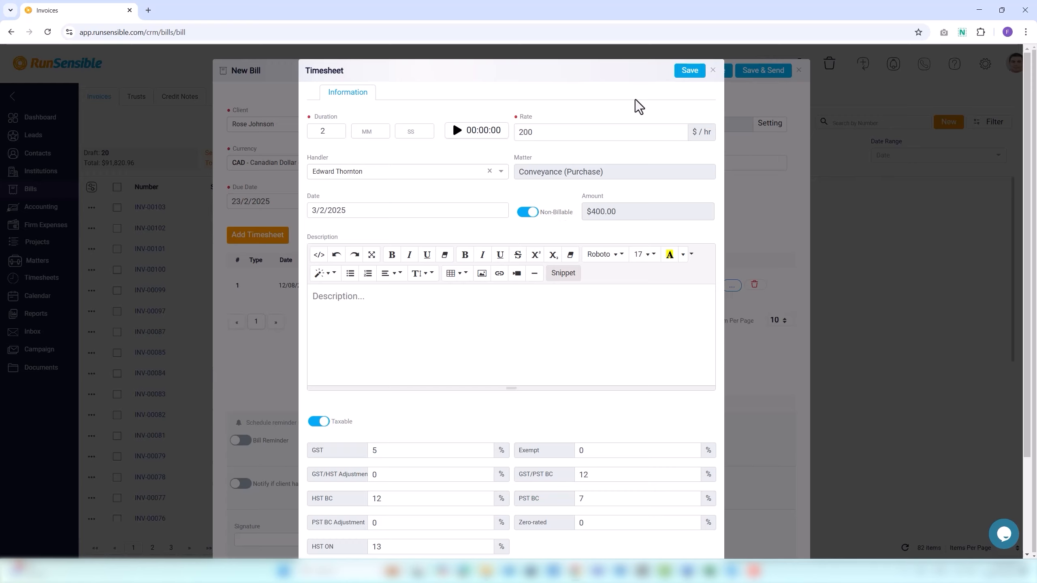
{"action": "left_click", "coordinate": [688, 71]}
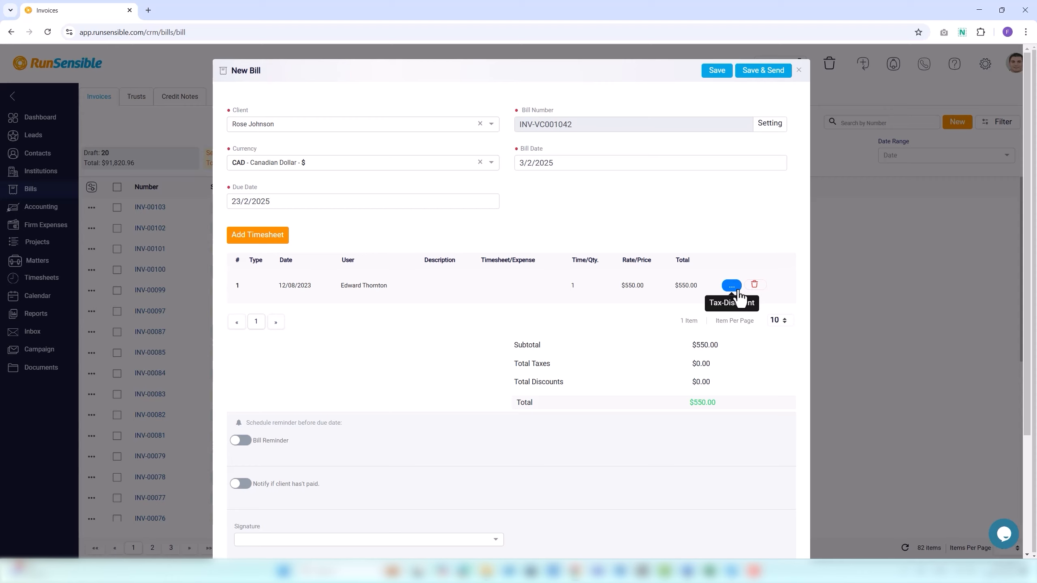
Apply a 100 percent discount titled New and the Tax 01 (50 %) tax to the bill's line item, and save them
{"action": "left_click", "coordinate": [738, 289]}
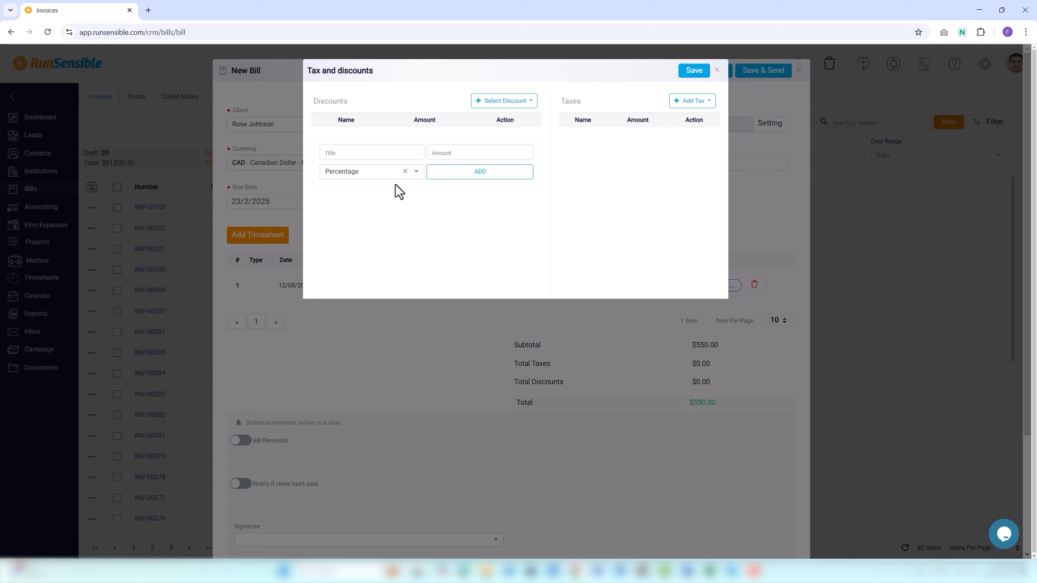
{"action": "left_click", "coordinate": [387, 157]}
{"action": "type", "text": "New"}
{"action": "left_click", "coordinate": [442, 153]}
{"action": "type", "text": "100"}
{"action": "left_click", "coordinate": [388, 175]}
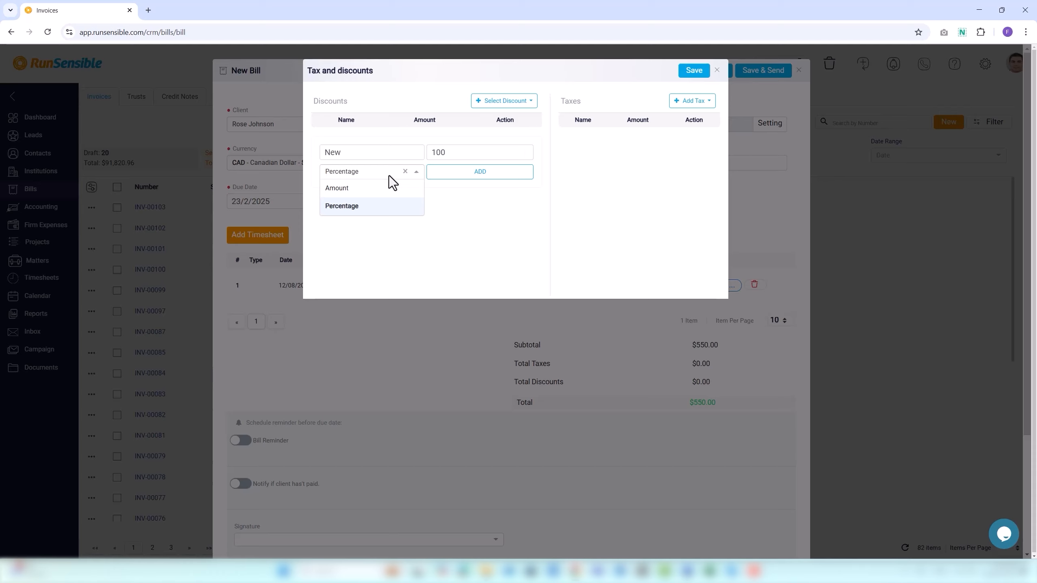
{"action": "left_click", "coordinate": [373, 208]}
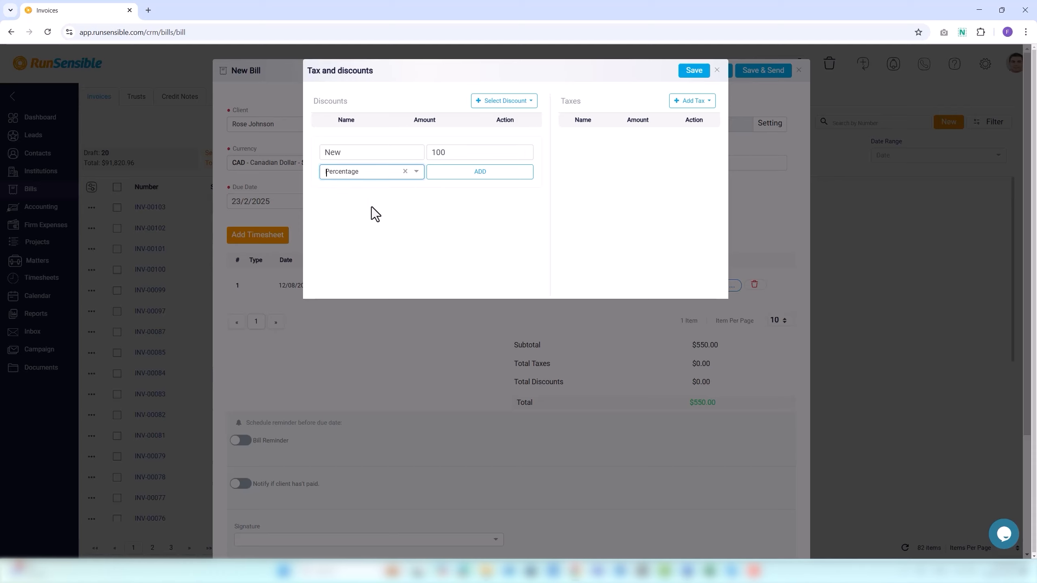
{"action": "left_click", "coordinate": [462, 180]}
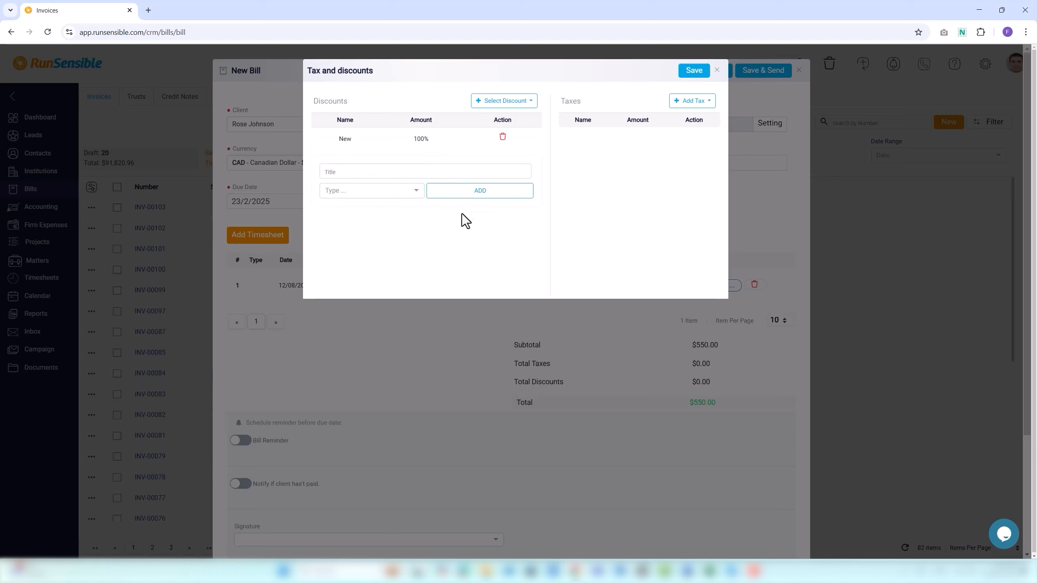
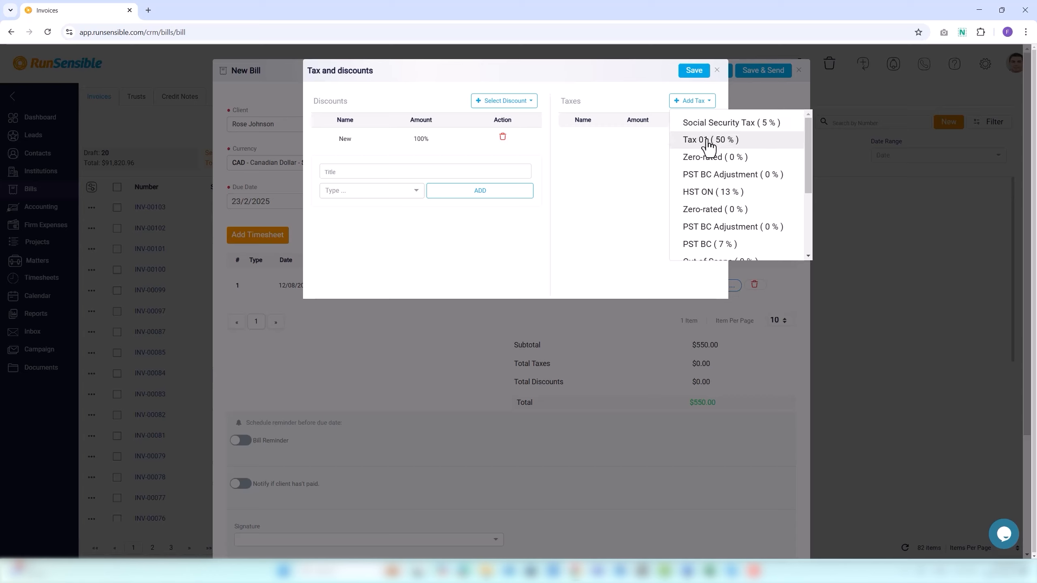
{"action": "left_click", "coordinate": [709, 141]}
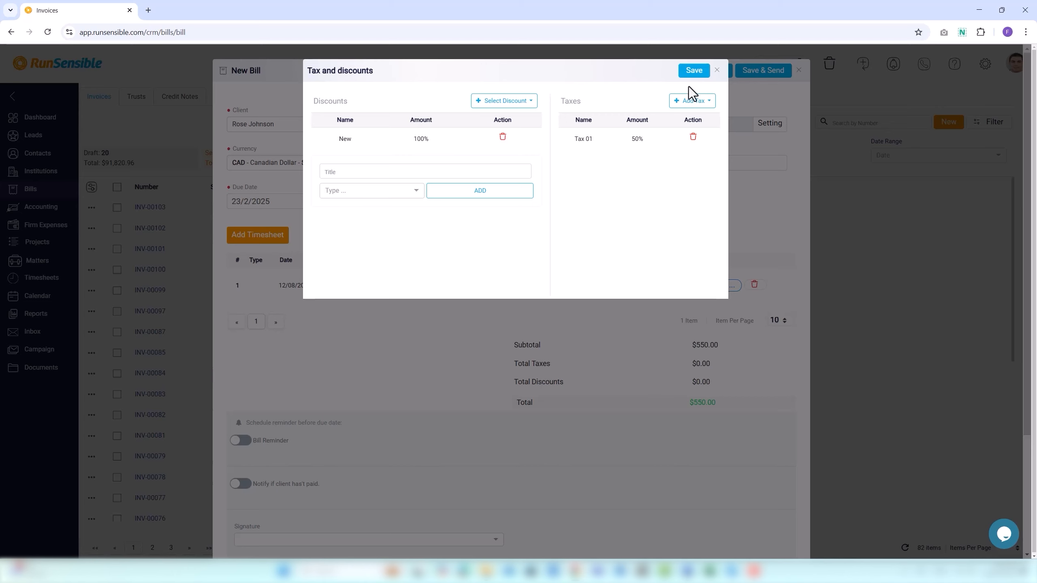
{"action": "left_click", "coordinate": [691, 74]}
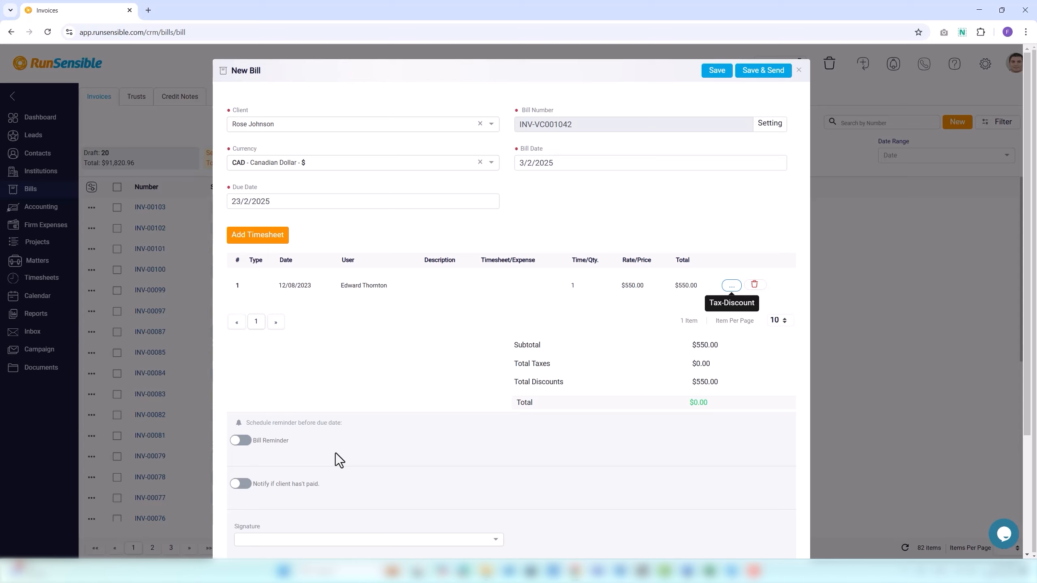
Turn on the bill reminder for 1 week, 3 days and 1 day before the due date, plus a custom reminder 1 day before
{"action": "left_click", "coordinate": [247, 441]}
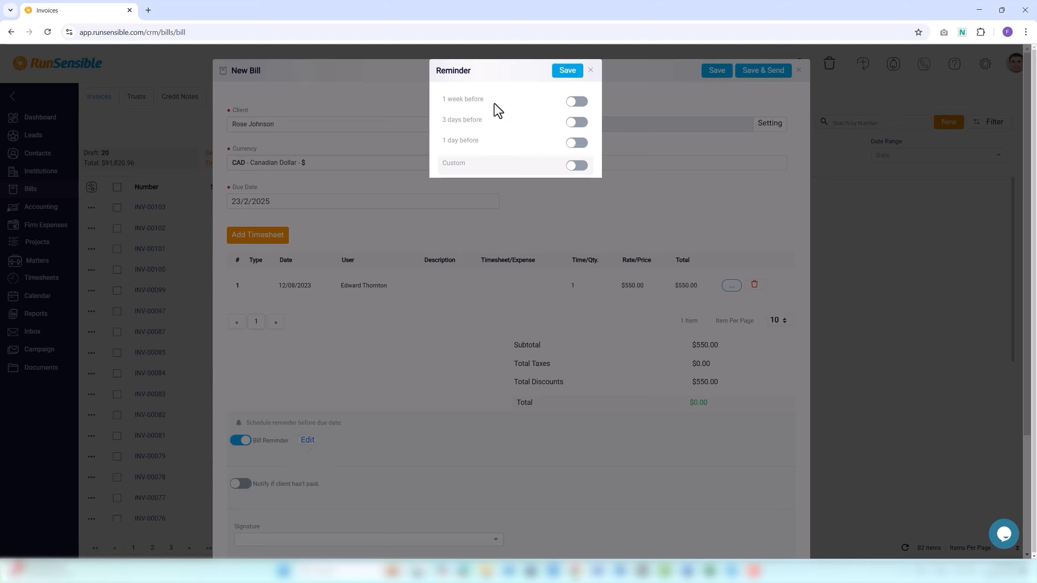
{"action": "left_click", "coordinate": [581, 103]}
{"action": "left_click", "coordinate": [580, 123]}
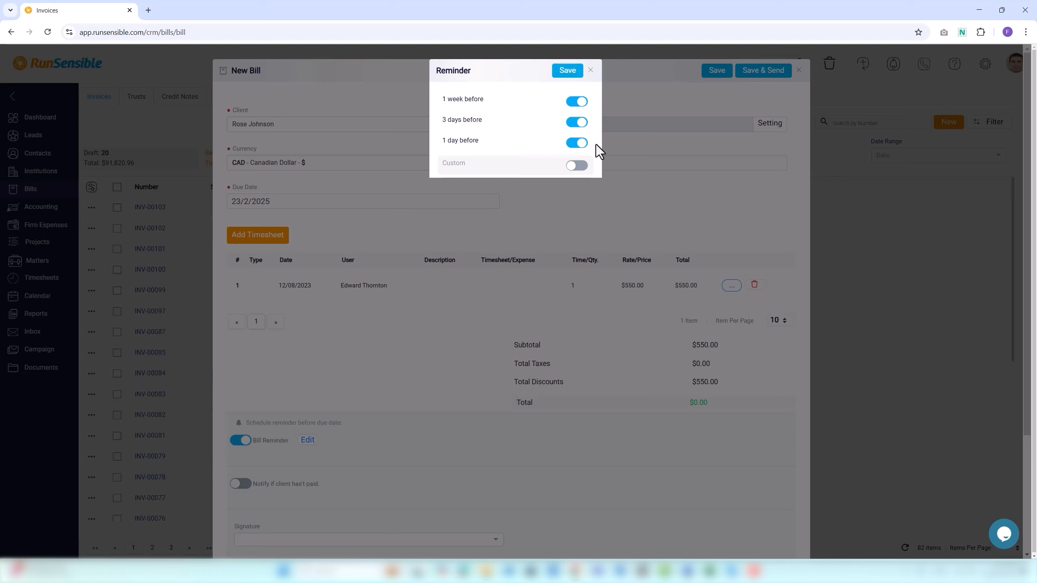
{"action": "left_click", "coordinate": [576, 165]}
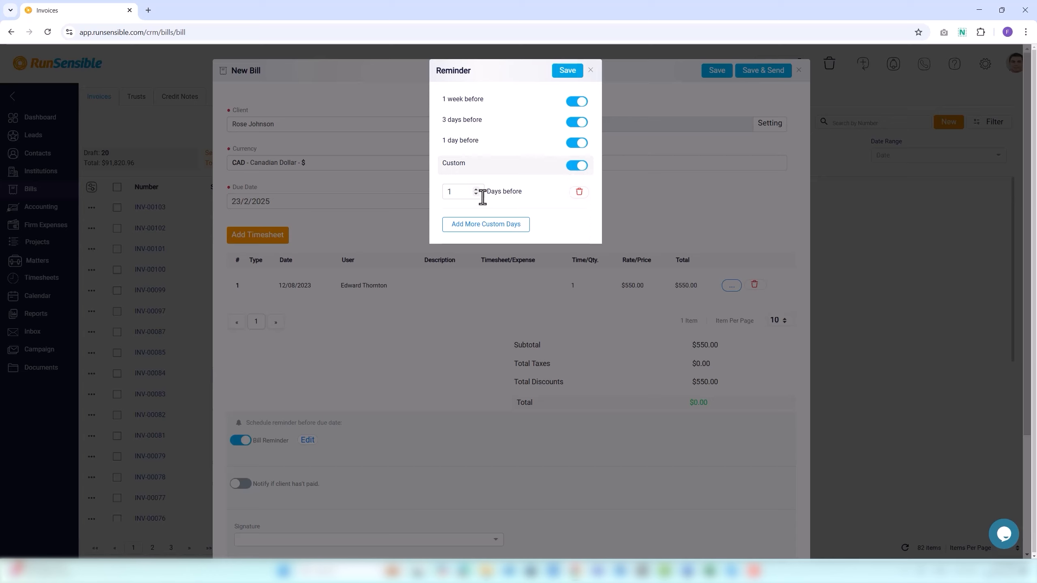
Add a second custom reminder at 3 days before, remove it again, and save the reminder settings
{"action": "left_click", "coordinate": [485, 227]}
{"action": "left_click", "coordinate": [475, 221]}
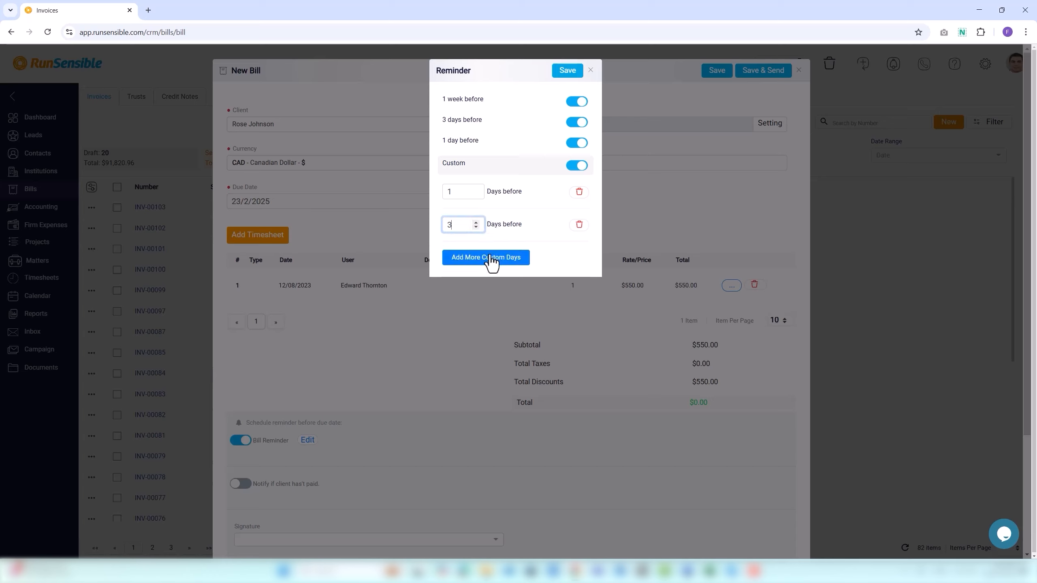
{"action": "left_click", "coordinate": [578, 226]}
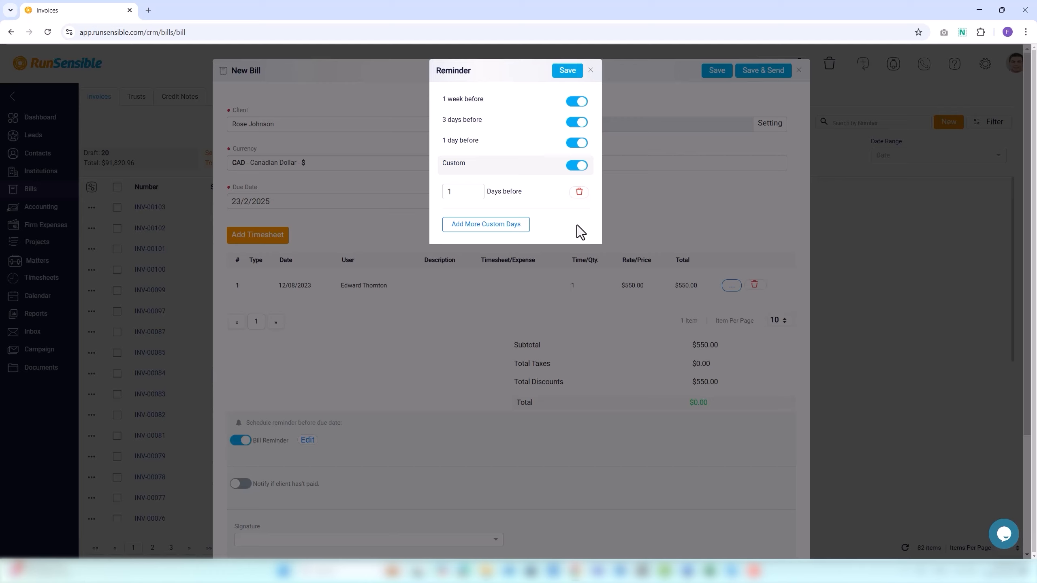
{"action": "left_click", "coordinate": [567, 71]}
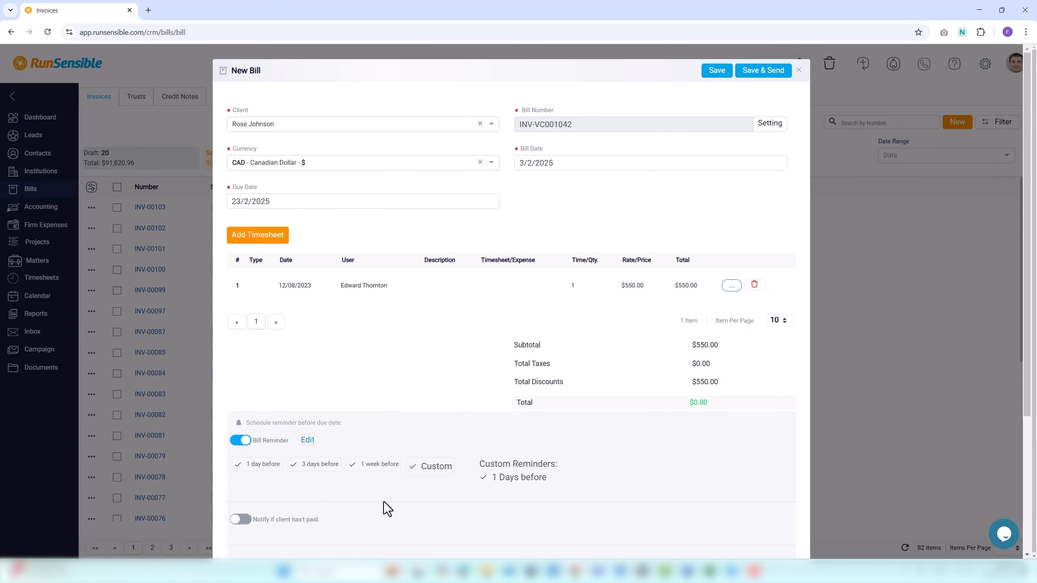
Turn off the bill reminder and confirm its removal
{"action": "left_click", "coordinate": [244, 441]}
{"action": "left_click", "coordinate": [534, 328]}
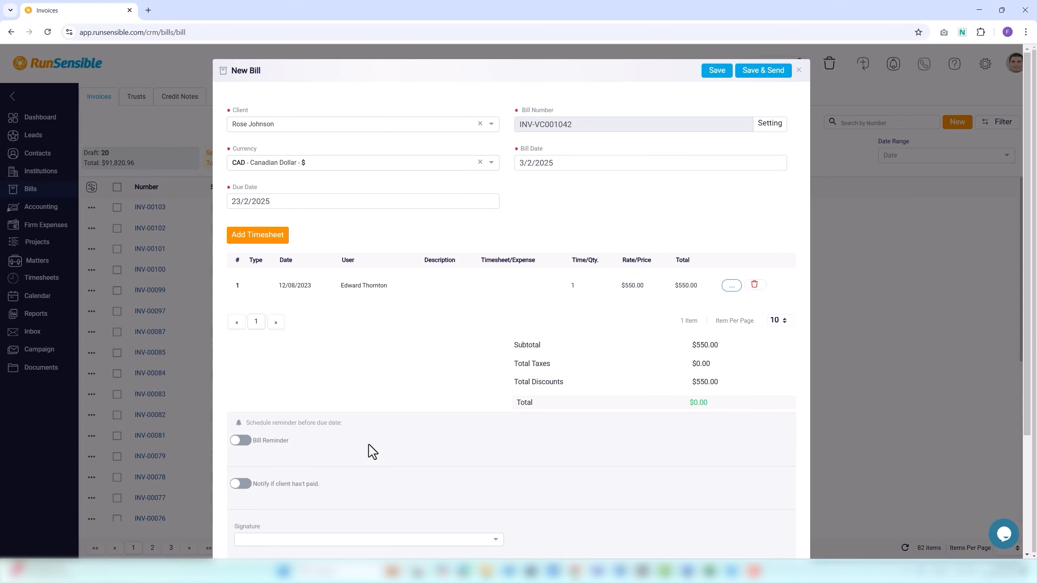
Enable notification if the client hasn't paid, for the second listed user, 1 day after the due date with a repetition count of 2
{"action": "scroll", "coordinate": [368, 444], "scroll_direction": "down", "scroll_amount": 1}
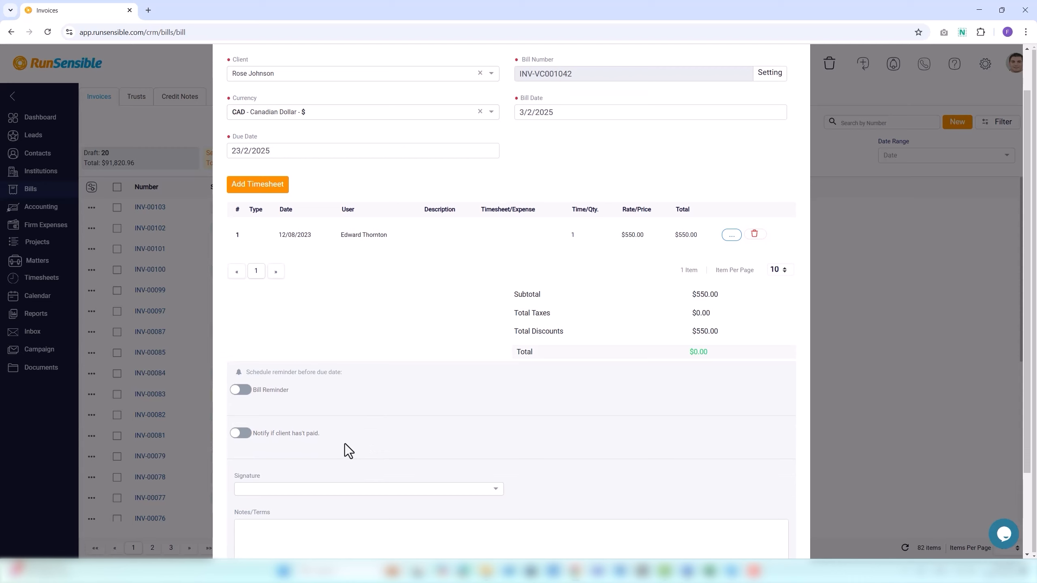
{"action": "left_click", "coordinate": [241, 434]}
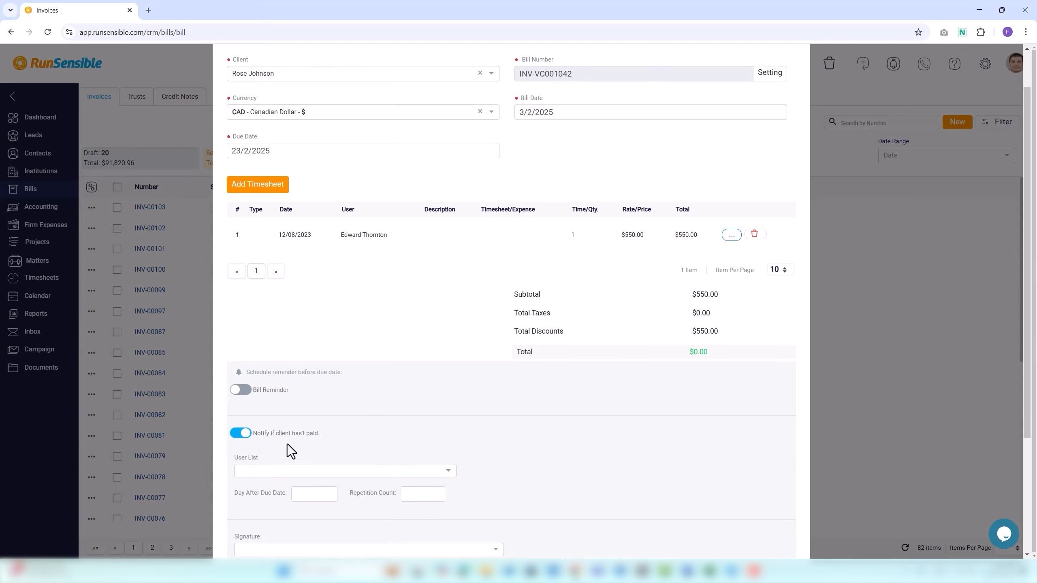
{"action": "scroll", "coordinate": [292, 449], "scroll_direction": "down", "scroll_amount": 1}
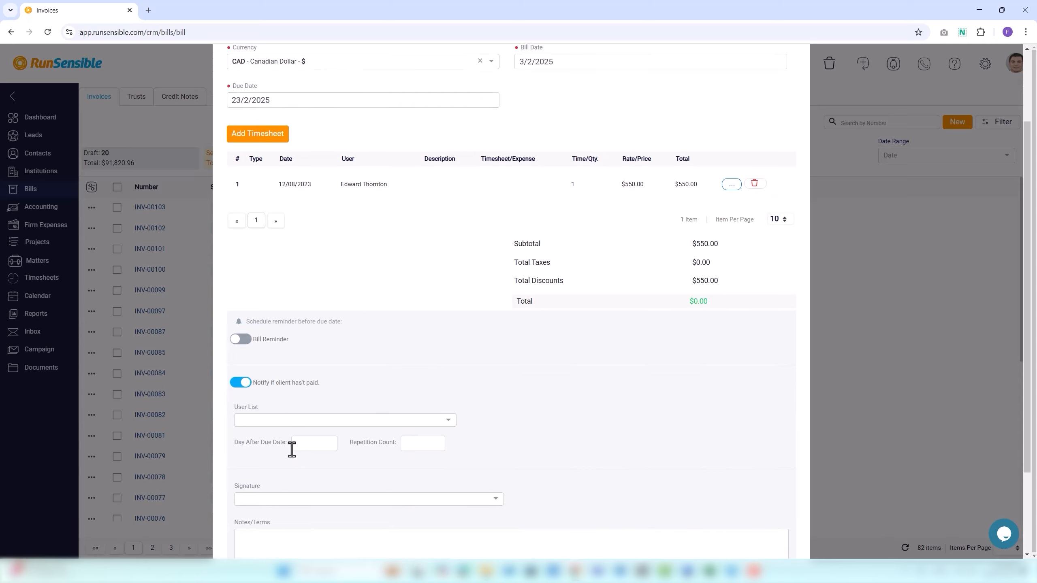
{"action": "left_click", "coordinate": [280, 420]}
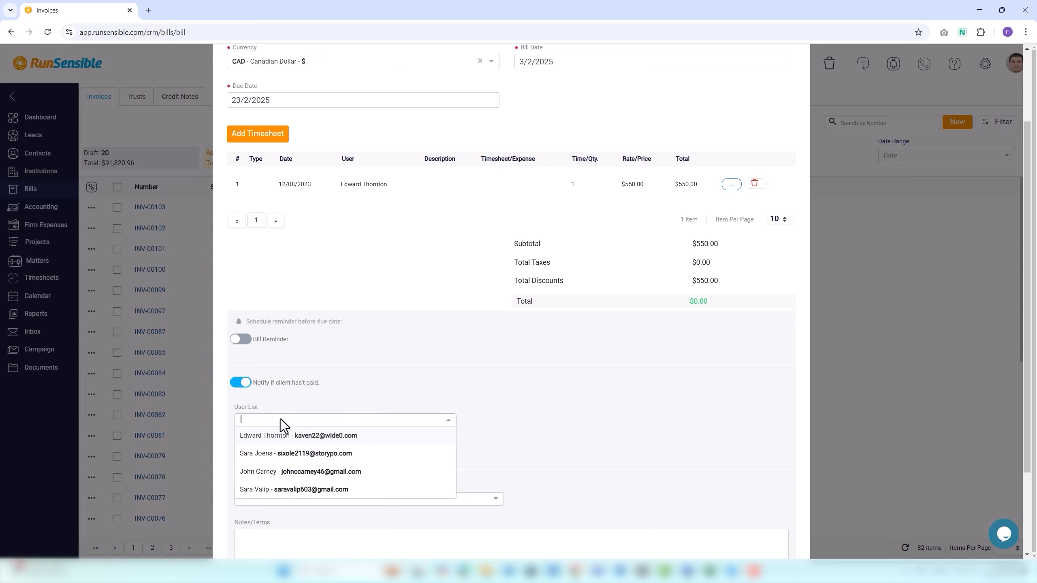
{"action": "left_click", "coordinate": [266, 456]}
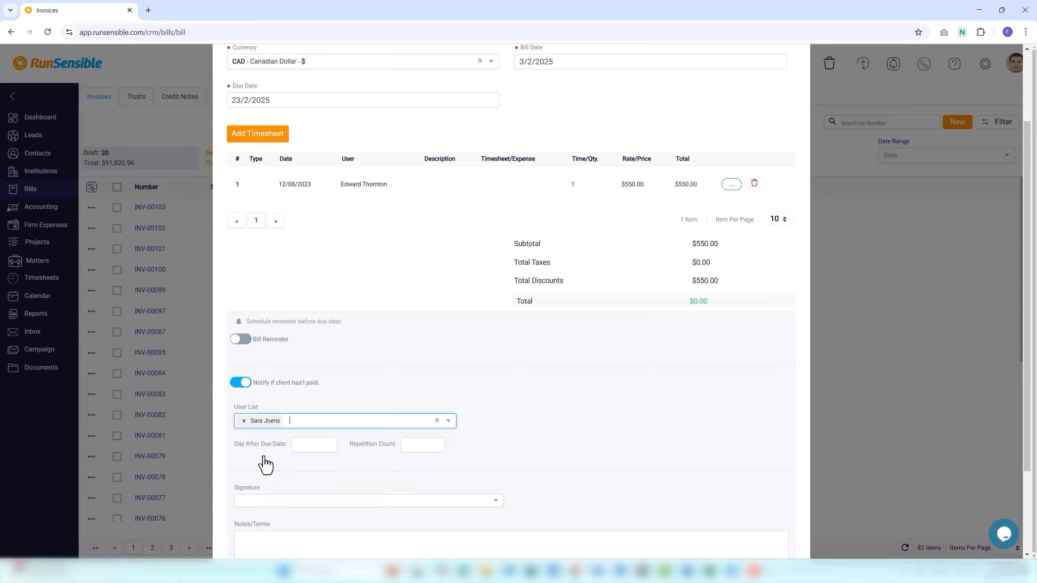
{"action": "left_click", "coordinate": [296, 444]}
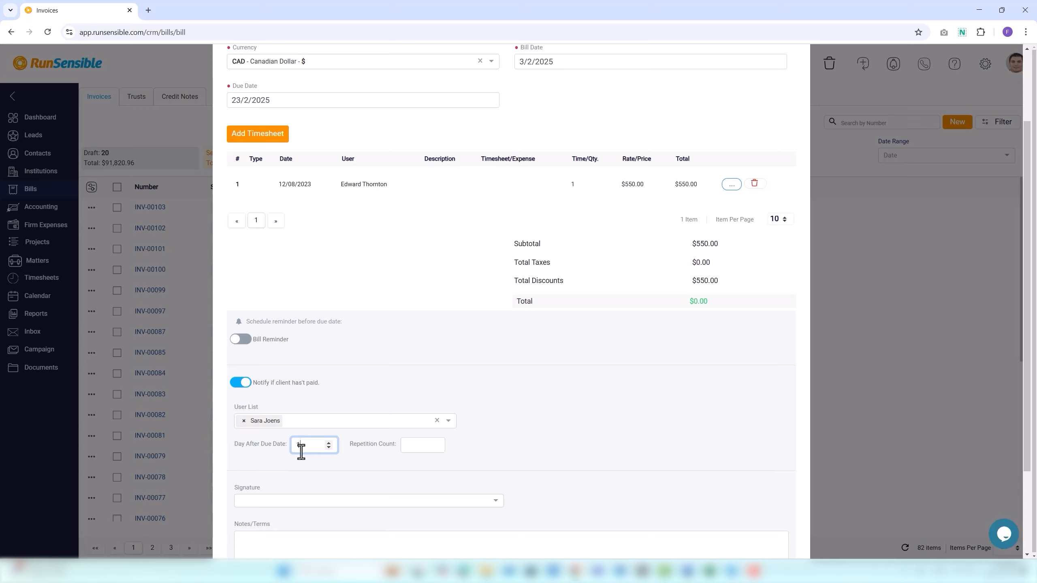
{"action": "type", "text": "1"}
{"action": "left_click", "coordinate": [417, 445]}
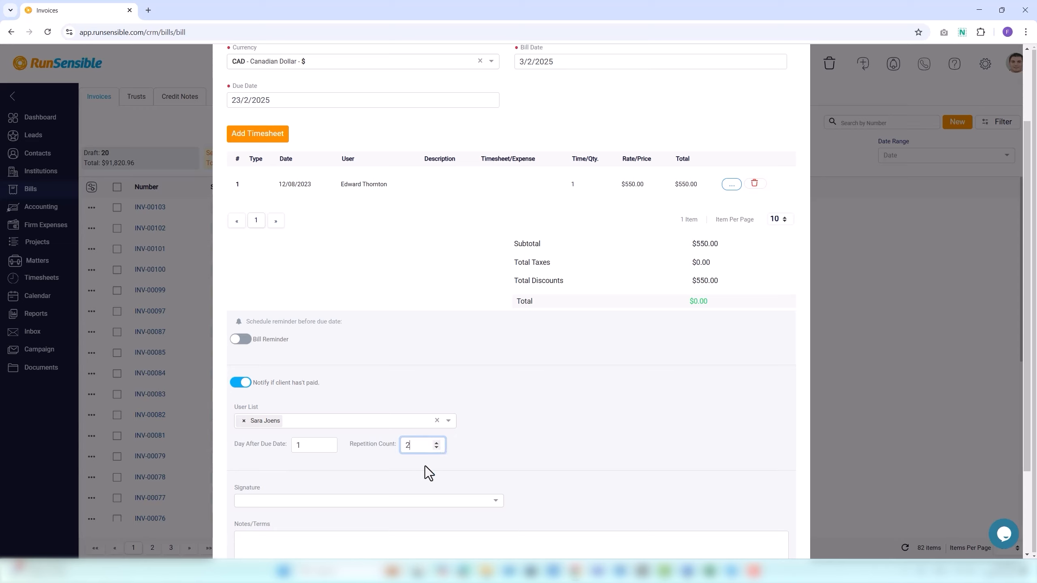
Choose the last listed user for the signature and enter the note "It must be paid on time and no delays is acceptable."
{"action": "left_click", "coordinate": [428, 500]}
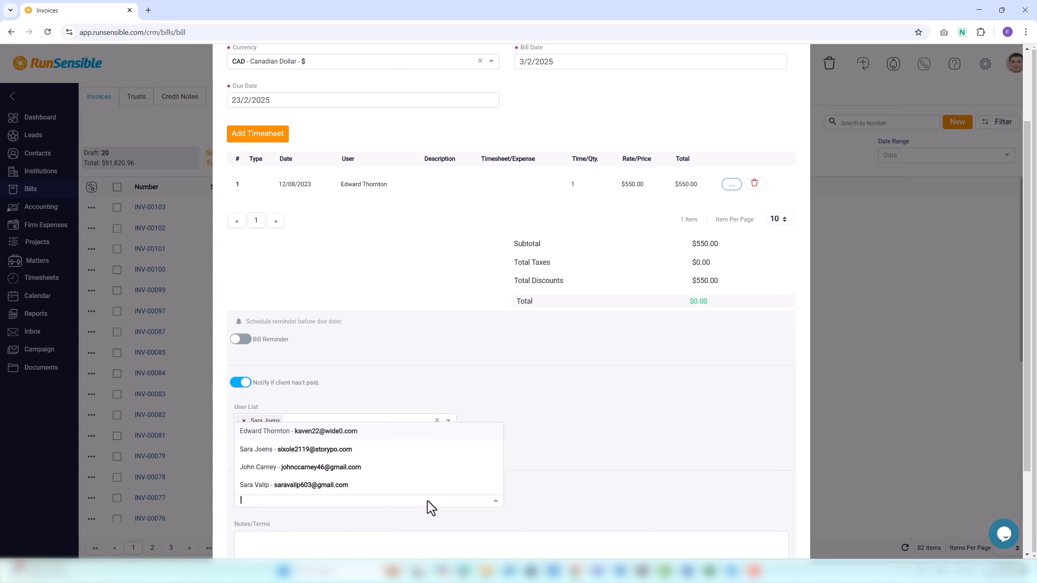
{"action": "left_click", "coordinate": [408, 486]}
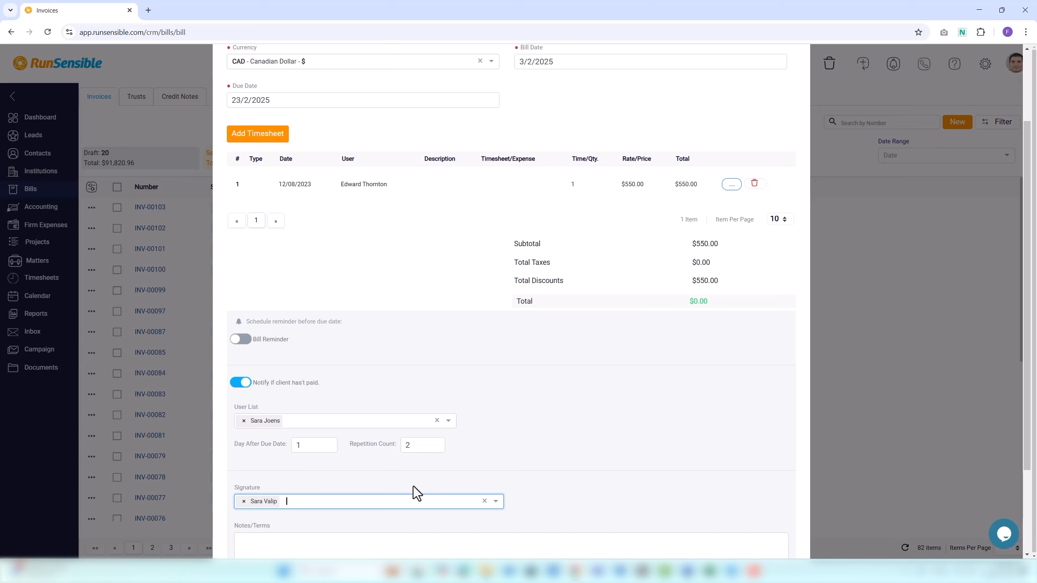
{"action": "scroll", "coordinate": [413, 487], "scroll_direction": "down", "scroll_amount": 1}
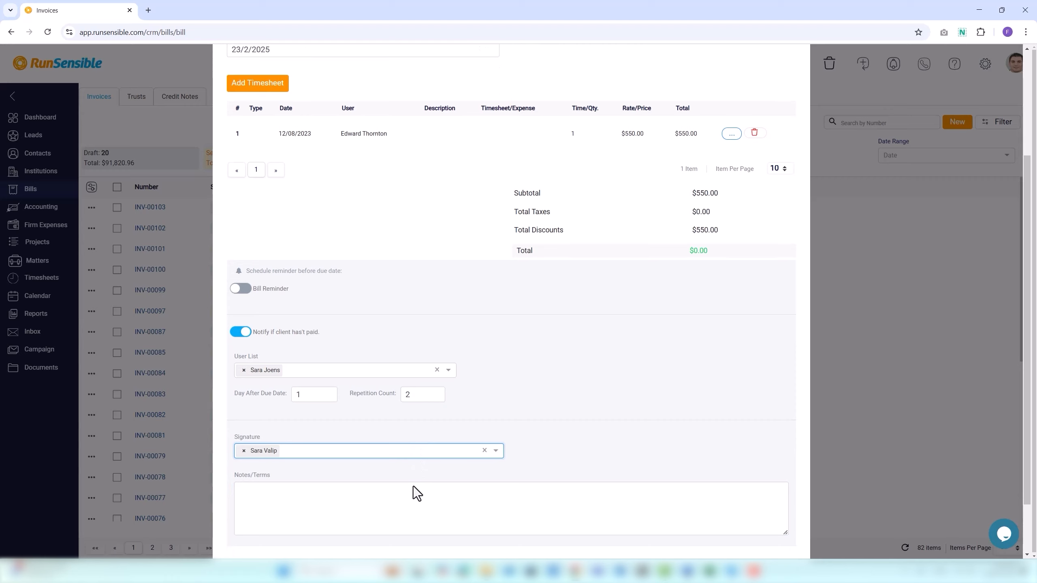
{"action": "left_click", "coordinate": [408, 507]}
{"action": "type", "text": "It must be "}
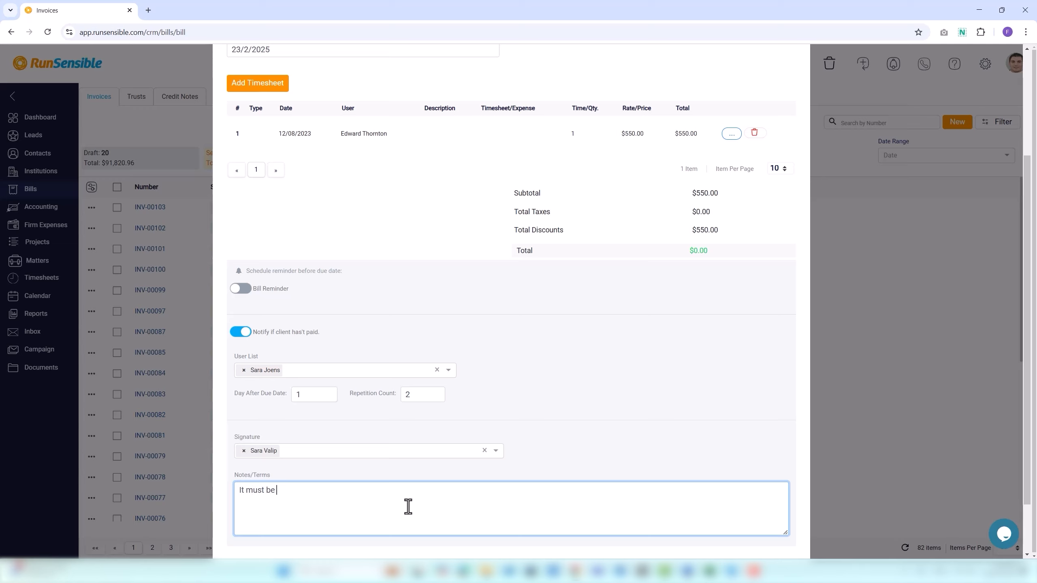
{"action": "type", "text": "paid on time and no delays is acceptable."}
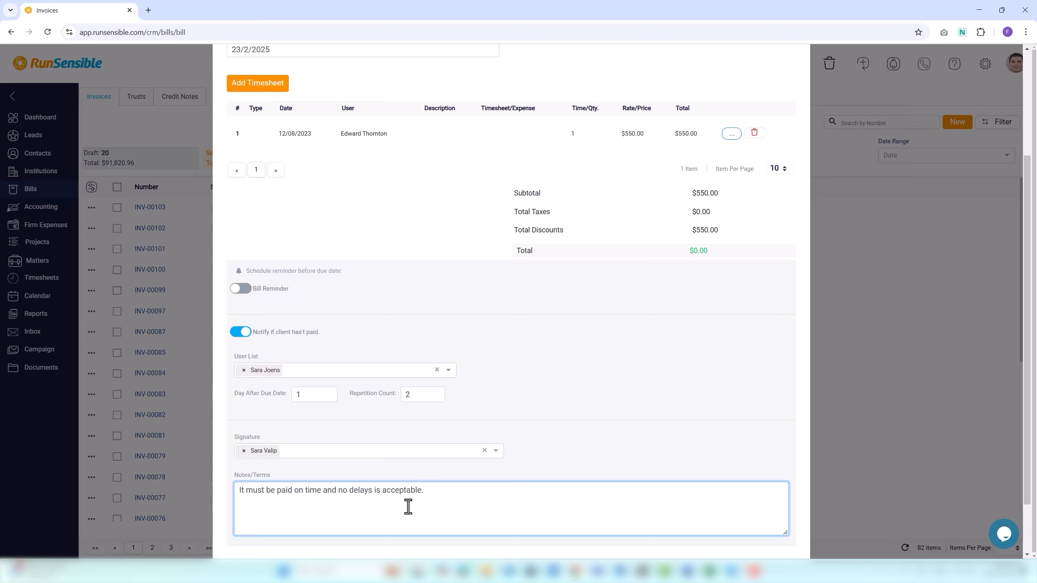
Disable the online payment option between the PayPal and Square logos, and save the bill without sending it
{"action": "scroll", "coordinate": [409, 507], "scroll_direction": "down", "scroll_amount": 2}
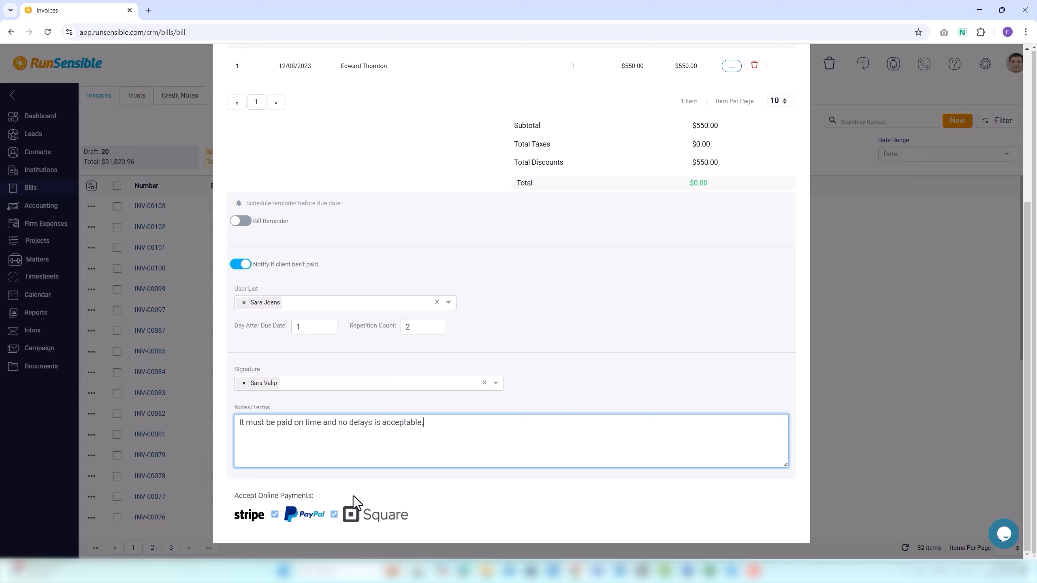
{"action": "left_click", "coordinate": [335, 514]}
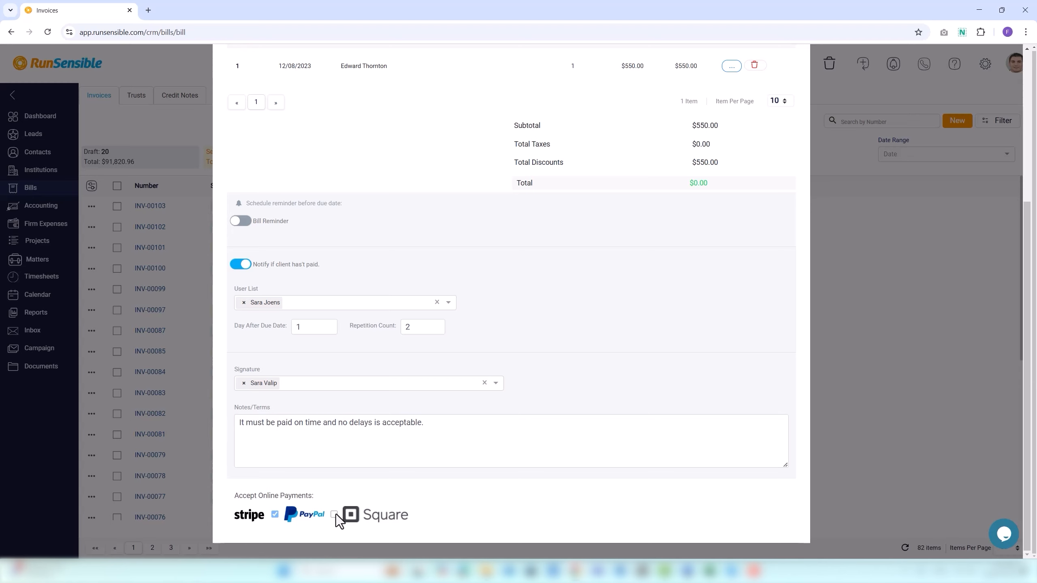
{"action": "scroll", "coordinate": [531, 398], "scroll_direction": "up", "scroll_amount": 5}
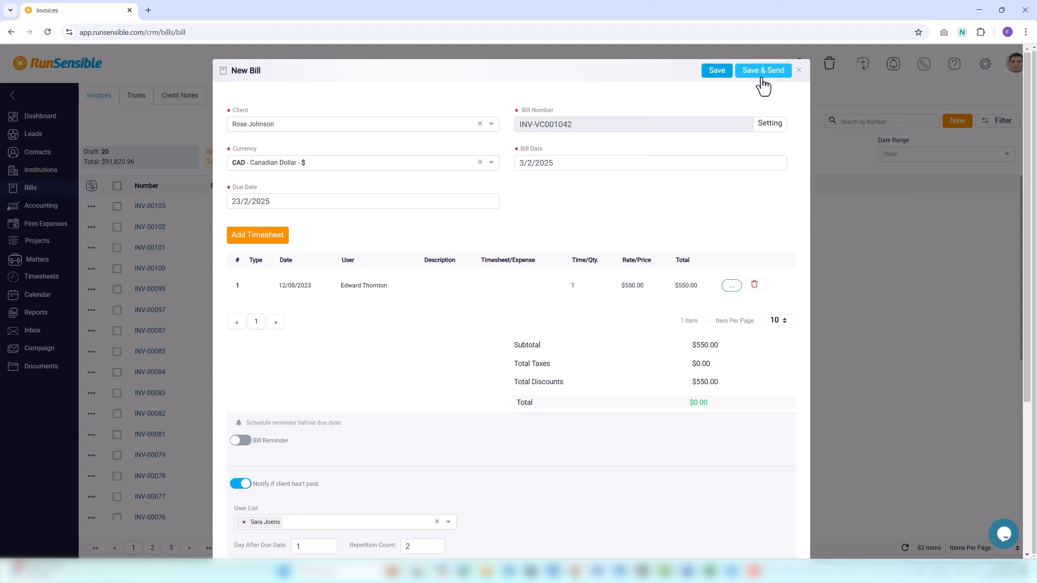
{"action": "left_click", "coordinate": [721, 72]}
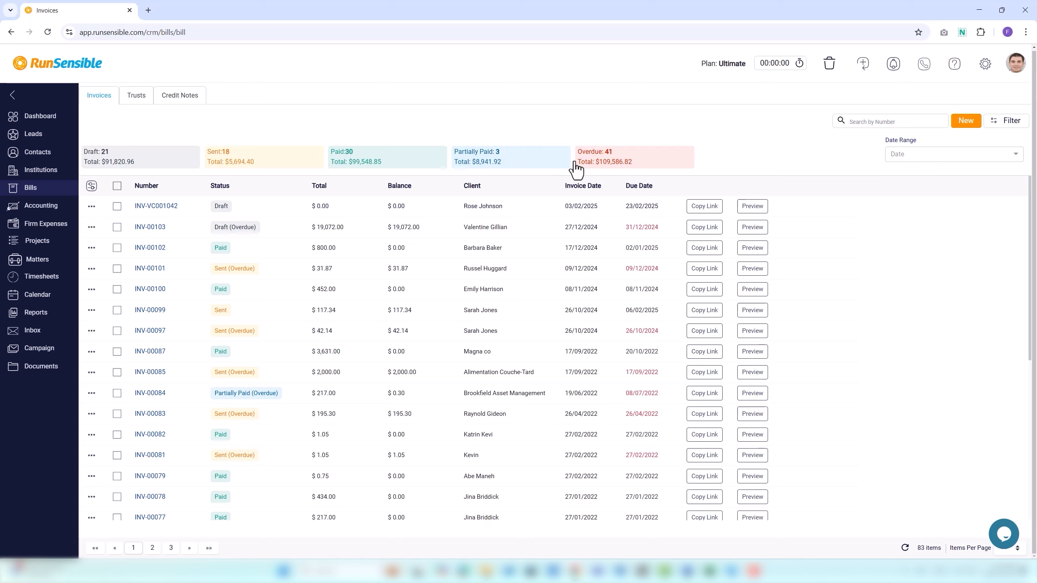
Filter the invoice list in turn by Draft, Sent, Paid, Partially Paid and Overdue status to review the bills
{"action": "left_click", "coordinate": [118, 168]}
{"action": "left_click", "coordinate": [250, 162]}
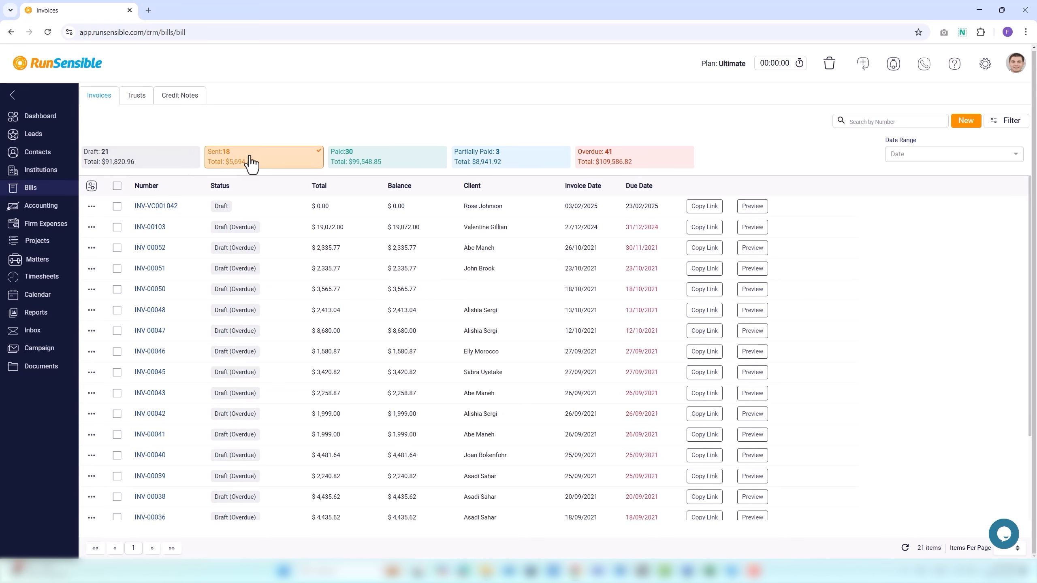
{"action": "left_click", "coordinate": [381, 163]}
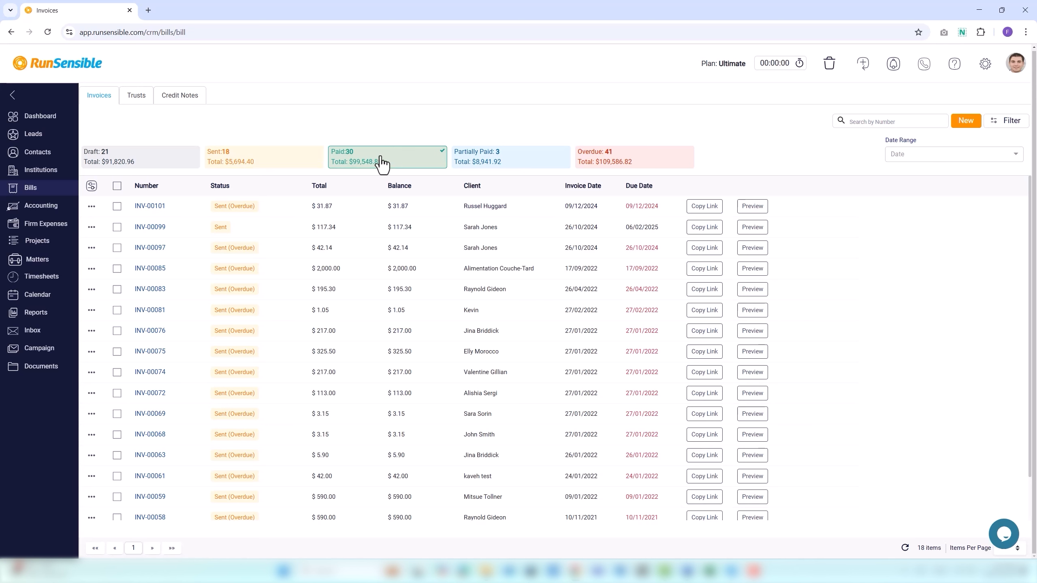
{"action": "left_click", "coordinate": [518, 167]}
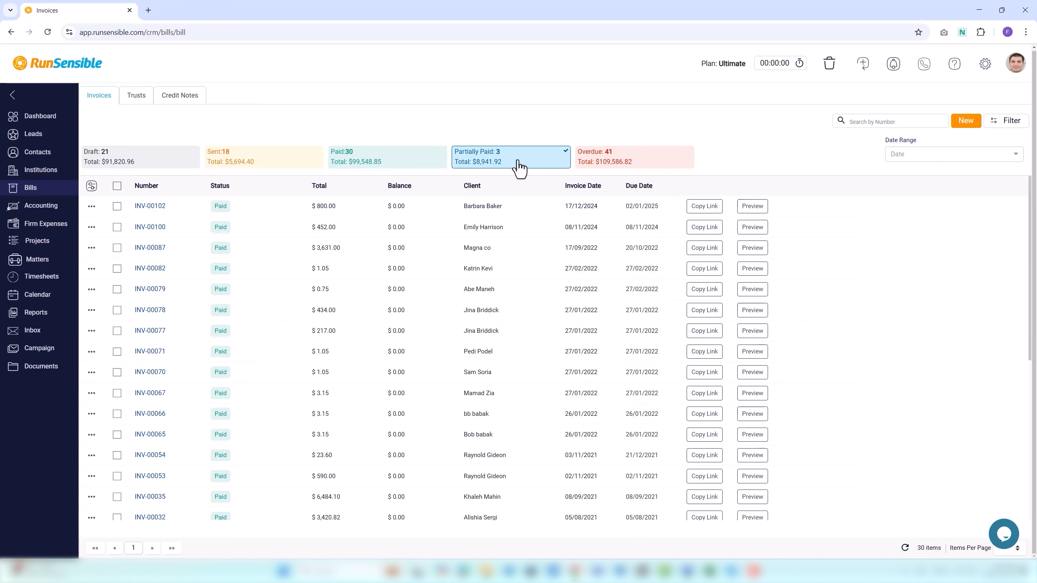
{"action": "left_click", "coordinate": [630, 162]}
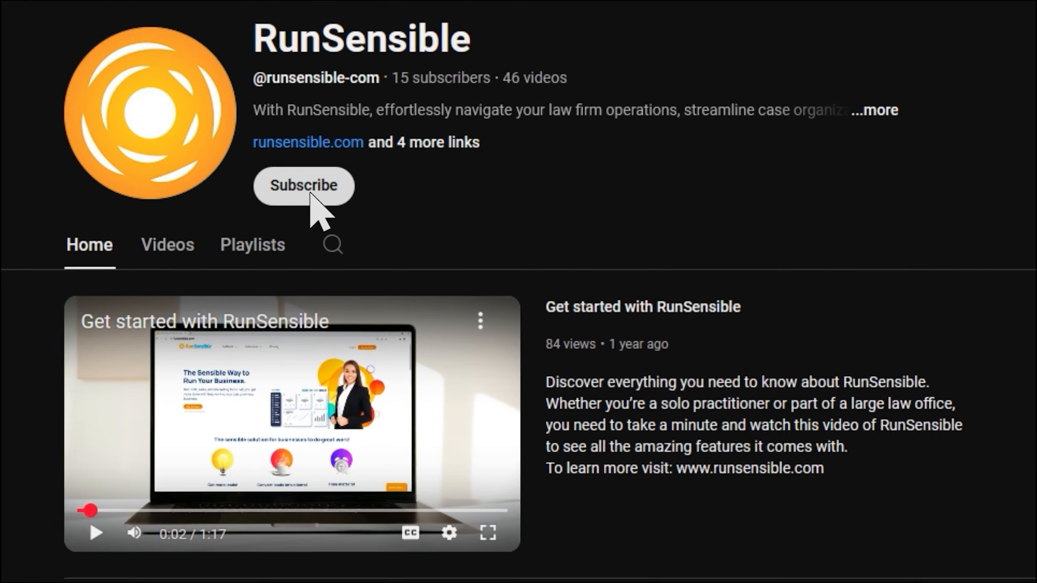
{"action": "left_click", "coordinate": [310, 192]}
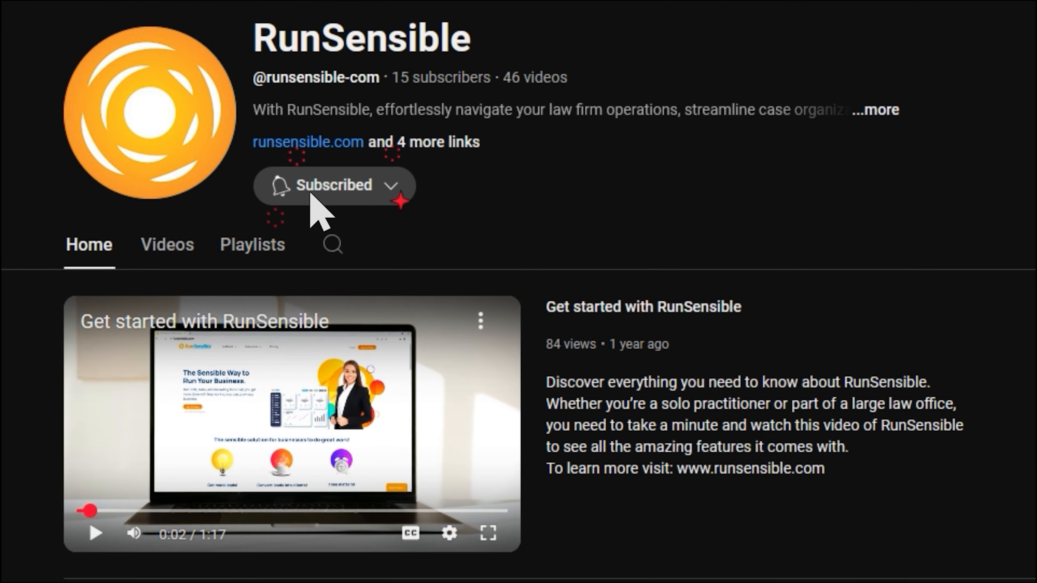